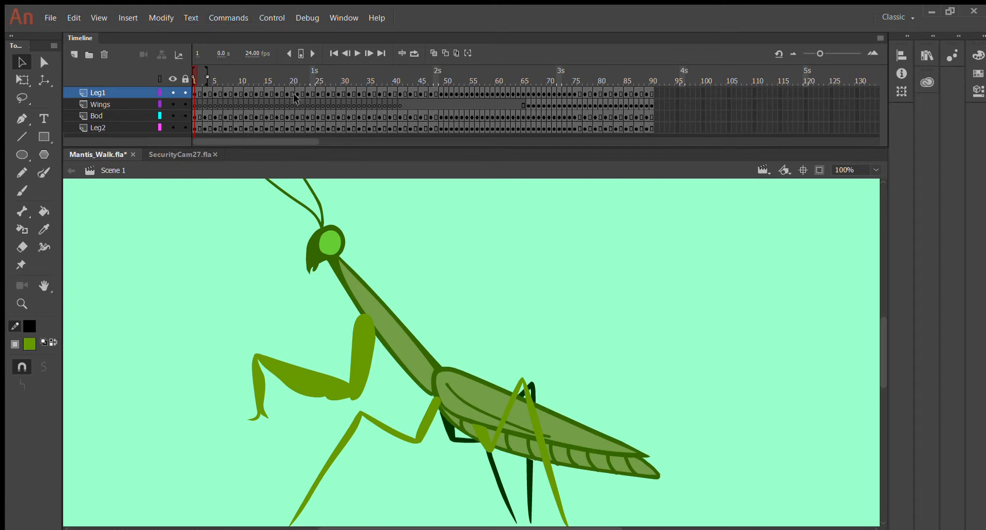
# Enable looped playback across frames 1 to 90 and play the mantis walk animation from the start.
pyautogui.moveTo(242, 67); pyautogui.dragTo(196, 62)
pyautogui.click(413, 54)
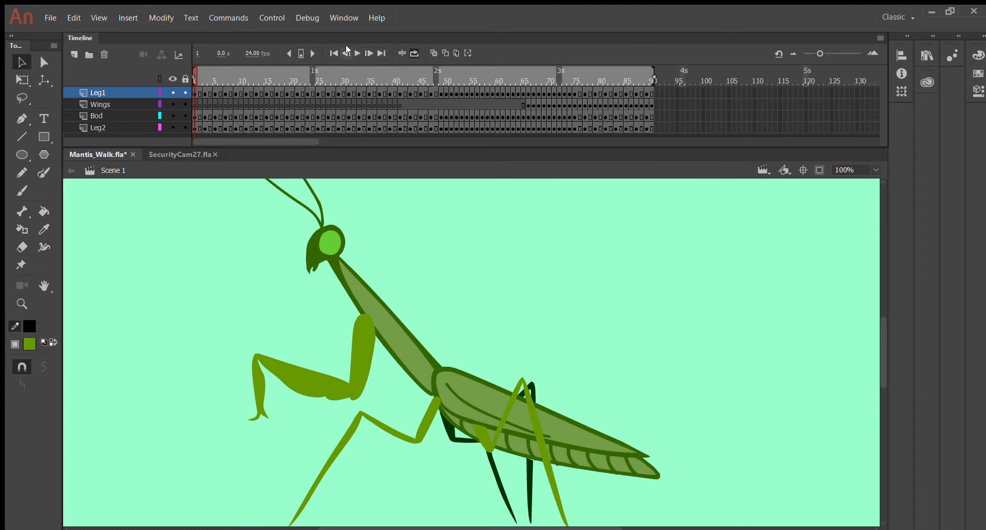
pyautogui.moveTo(355, 71); pyautogui.dragTo(85, 104)
pyautogui.moveTo(195, 72); pyautogui.dragTo(187, 45)
pyautogui.click(356, 54)
# Scrub back and forth between frames 1 and 90 to examine the mantis's walk and wing movement.
pyautogui.moveTo(520, 72); pyautogui.dragTo(679, 4)
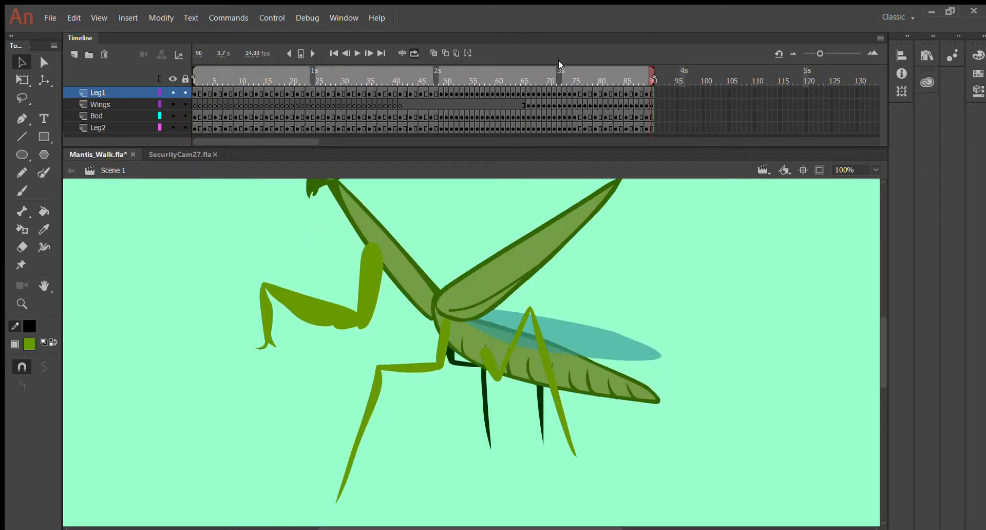
pyautogui.moveTo(559, 60); pyautogui.dragTo(138, 103)
pyautogui.moveTo(63, 102); pyautogui.dragTo(703, 32)
pyautogui.moveTo(392, 67); pyautogui.dragTo(193, 77)
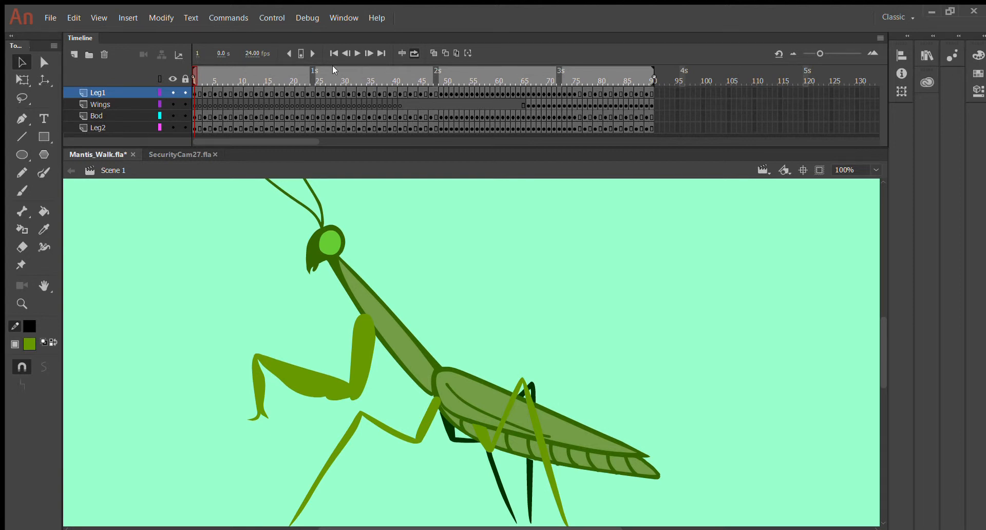
pyautogui.moveTo(332, 66); pyautogui.dragTo(2, 88)
pyautogui.click(292, 77)
pyautogui.moveTo(388, 79); pyautogui.dragTo(695, 29)
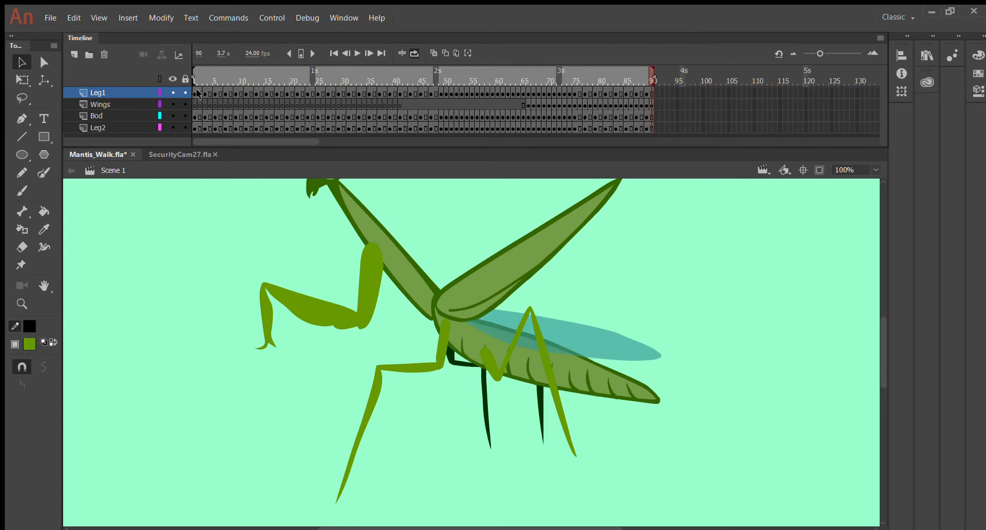
pyautogui.click(215, 70)
pyautogui.moveTo(215, 69); pyautogui.dragTo(53, 92)
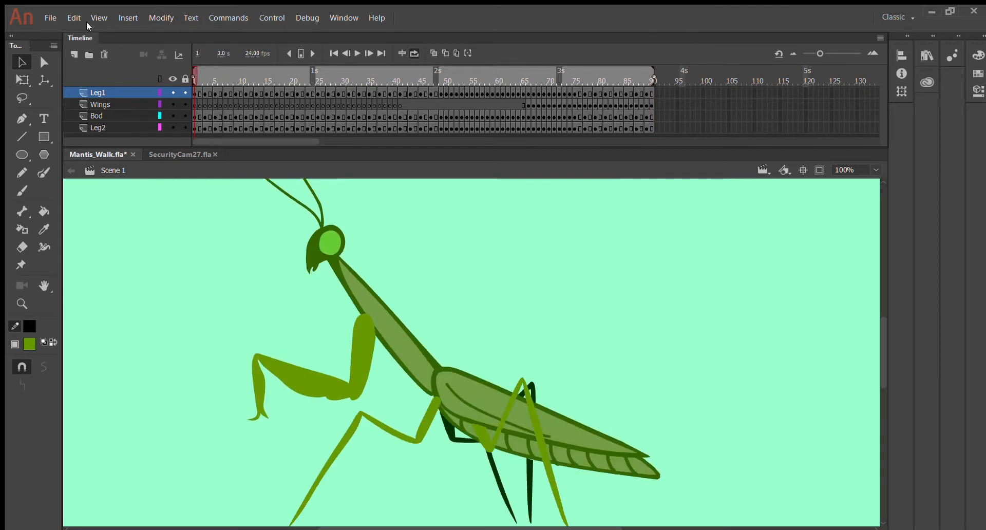
# Add a new layer above the Leg1 layer.
pyautogui.click(71, 50)
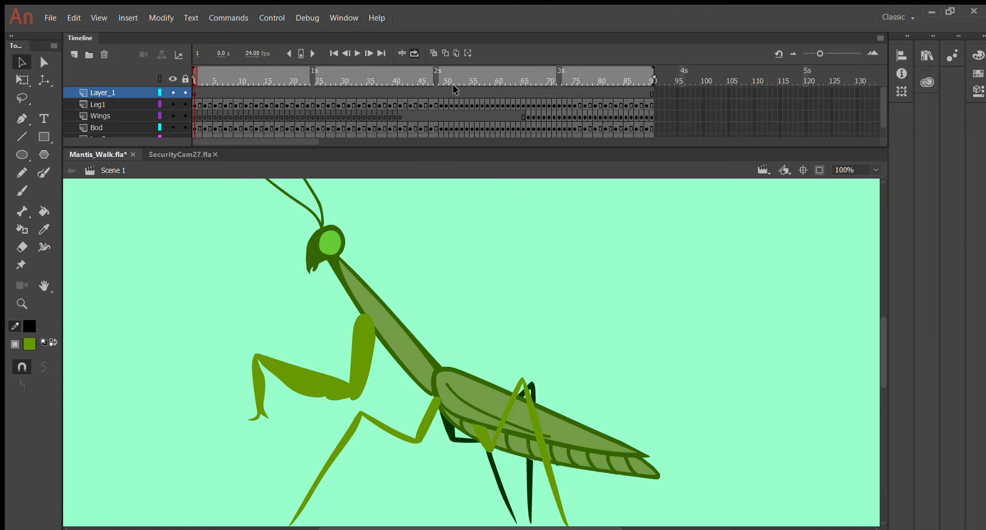
pyautogui.moveTo(452, 84); pyautogui.dragTo(97, 102)
pyautogui.moveTo(307, 84); pyautogui.dragTo(70, 218)
pyautogui.scroll(-2, 342, 469)
pyautogui.scroll(4, 167, 226)
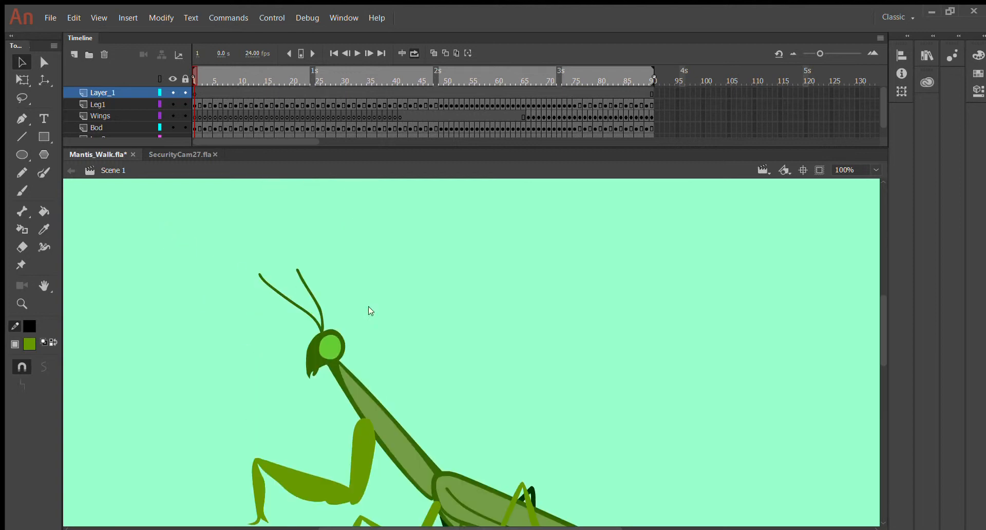
# Paste the mantis reference photo into a keyframe at frame 16 of the new layer.
pyautogui.click(199, 93)
pyautogui.click(204, 91)
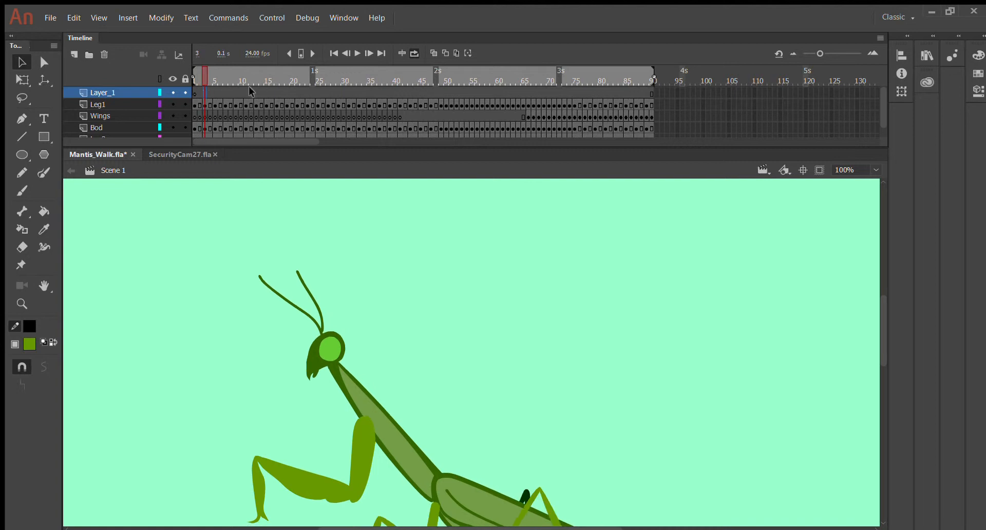
pyautogui.click(272, 92)
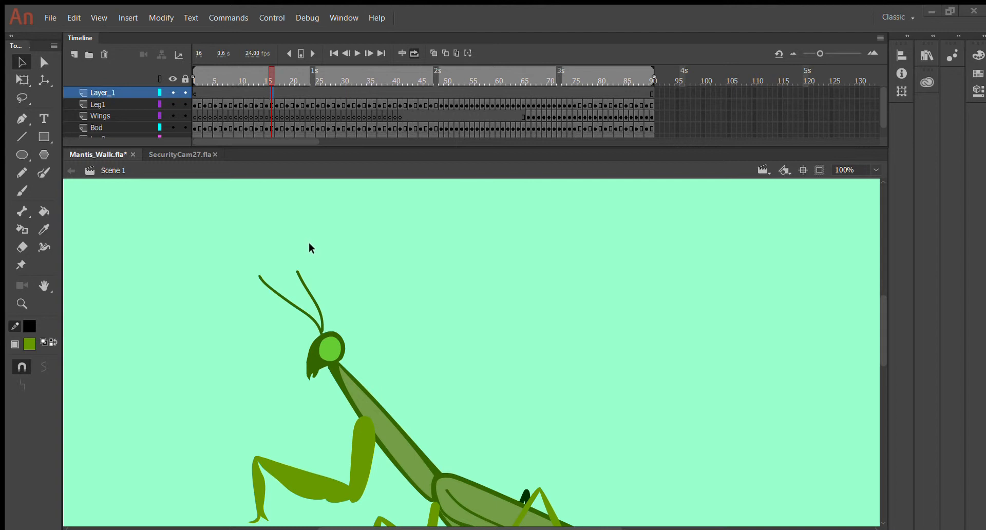
pyautogui.hotkey('ctrl', 'v')
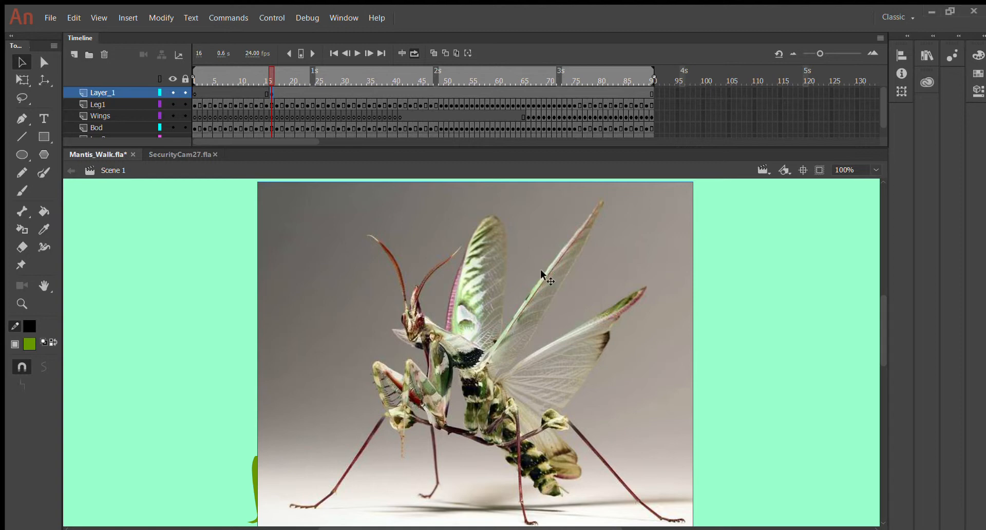
# Move the reference photo to the right on the stage so the drawn mantis's head and front legs are uncovered.
pyautogui.moveTo(520, 252); pyautogui.dragTo(680, 252)
pyautogui.scroll(-3, 684, 264)
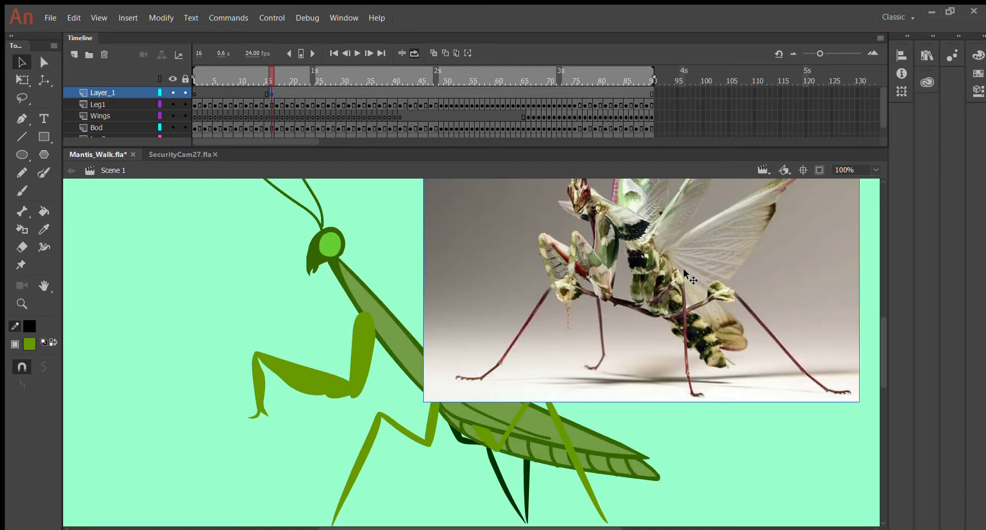
pyautogui.scroll(3, 684, 266)
pyautogui.moveTo(516, 273); pyautogui.dragTo(710, 343)
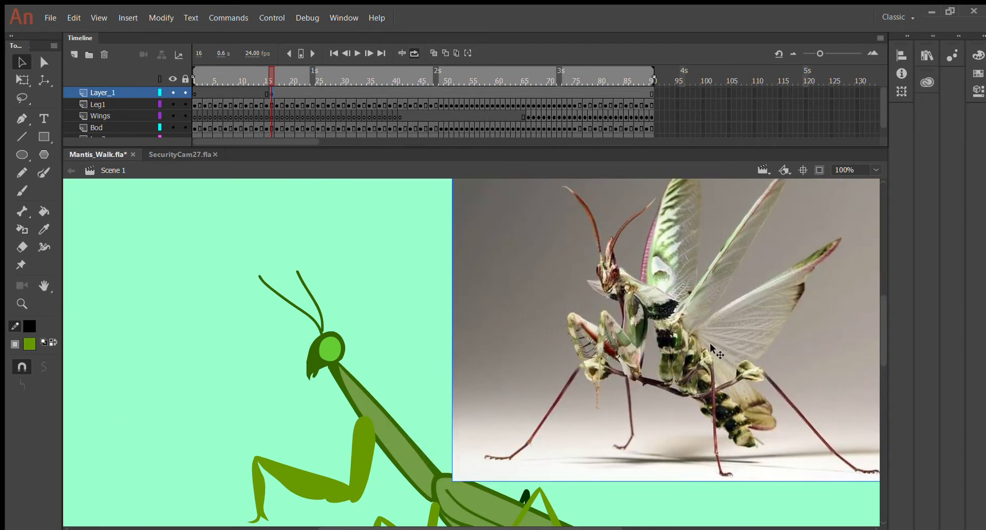
pyautogui.scroll(-2, 710, 341)
pyautogui.scroll(2, 477, 328)
pyautogui.scroll(2, 476, 326)
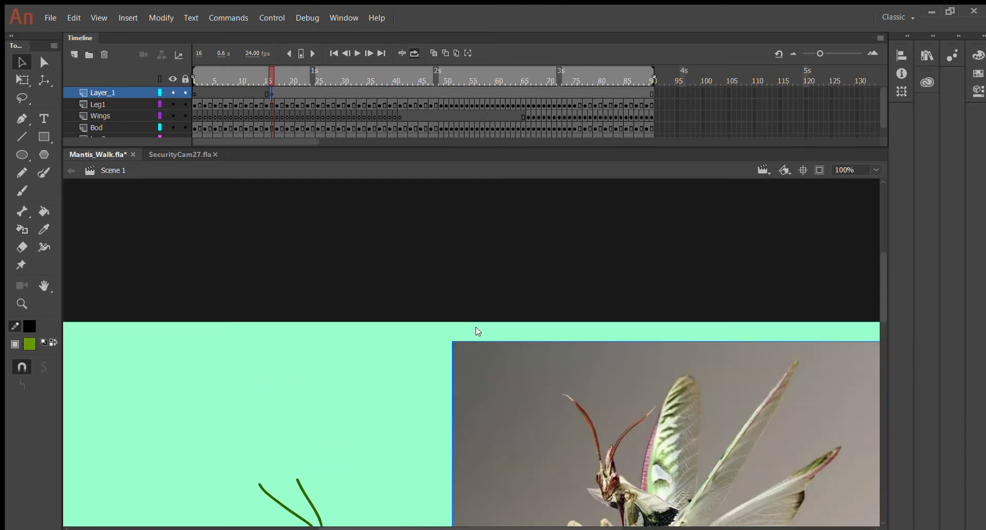
pyautogui.scroll(-4, 546, 319)
pyautogui.scroll(1, 593, 312)
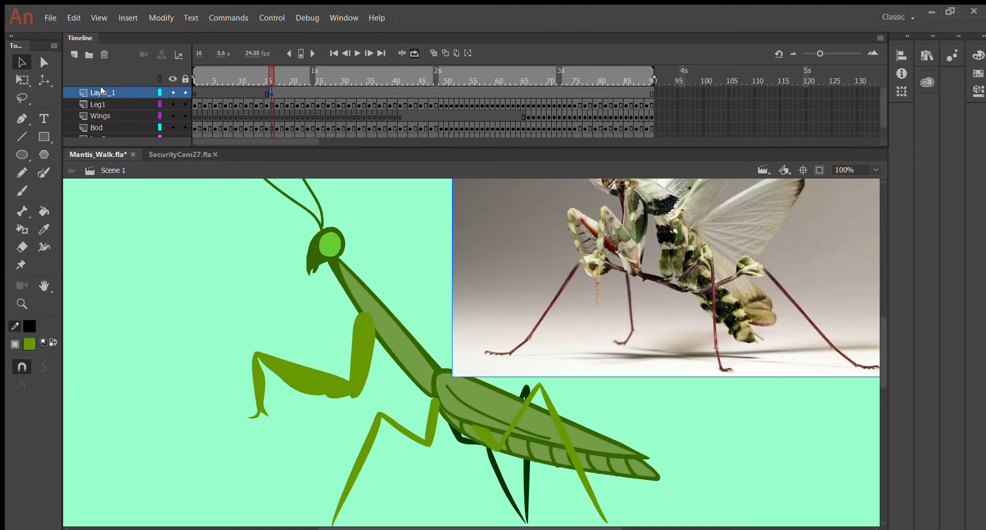
# Move the photo's layer beneath the Leg2 layer and shift the photo slightly left on the stage.
pyautogui.moveTo(101, 91); pyautogui.dragTo(100, 129)
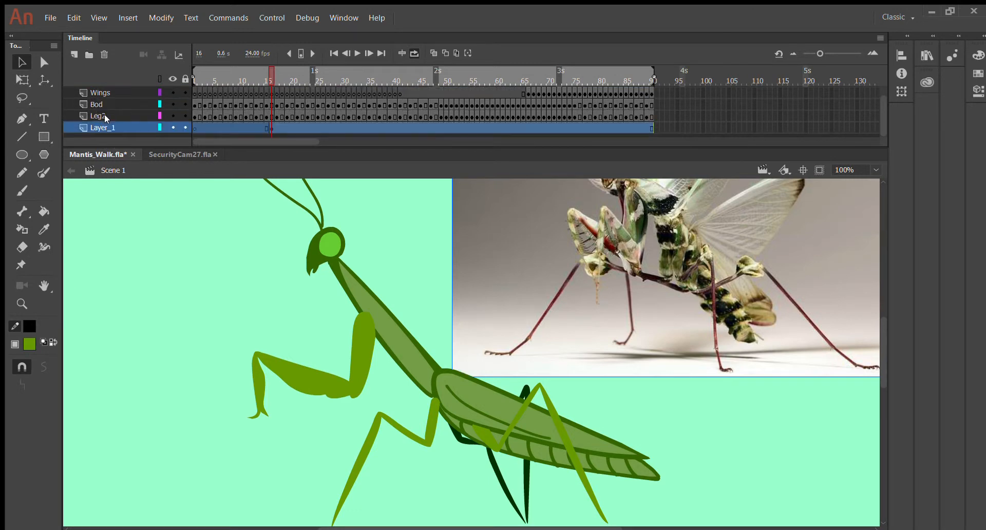
pyautogui.moveTo(532, 318); pyautogui.dragTo(486, 325)
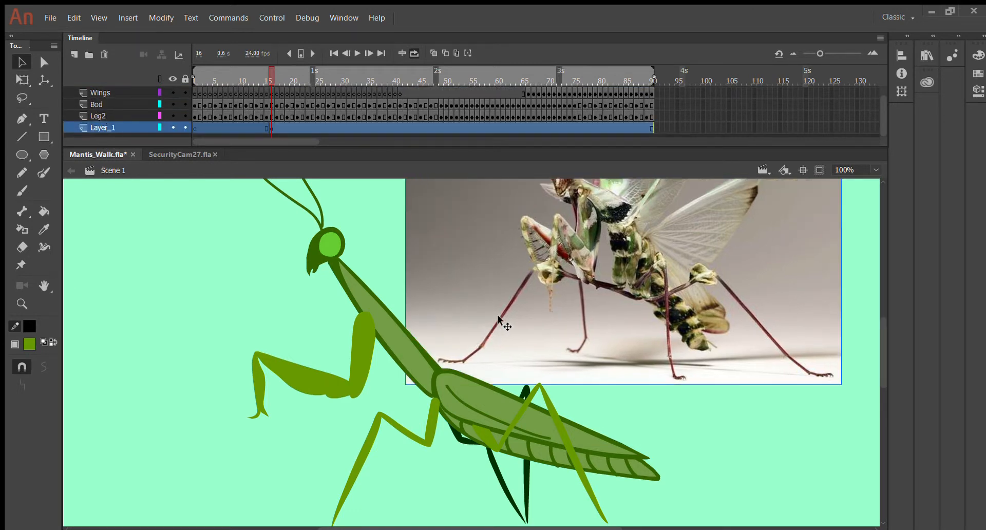
pyautogui.scroll(3, 506, 319)
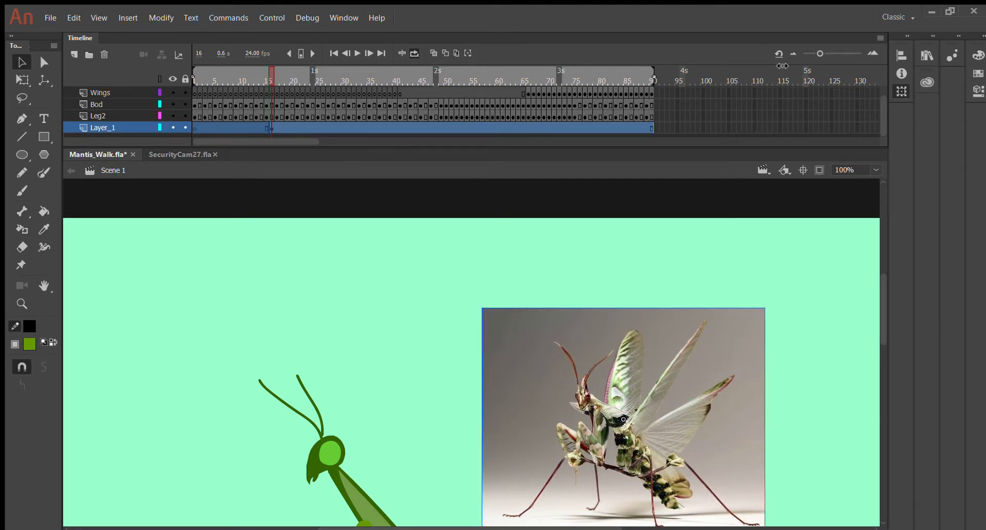
# Move the reference photo up near the stage's upper edge, to the right of the mantis's antennae.
pyautogui.moveTo(673, 339); pyautogui.dragTo(698, 248)
pyautogui.moveTo(559, 346); pyautogui.dragTo(557, 371)
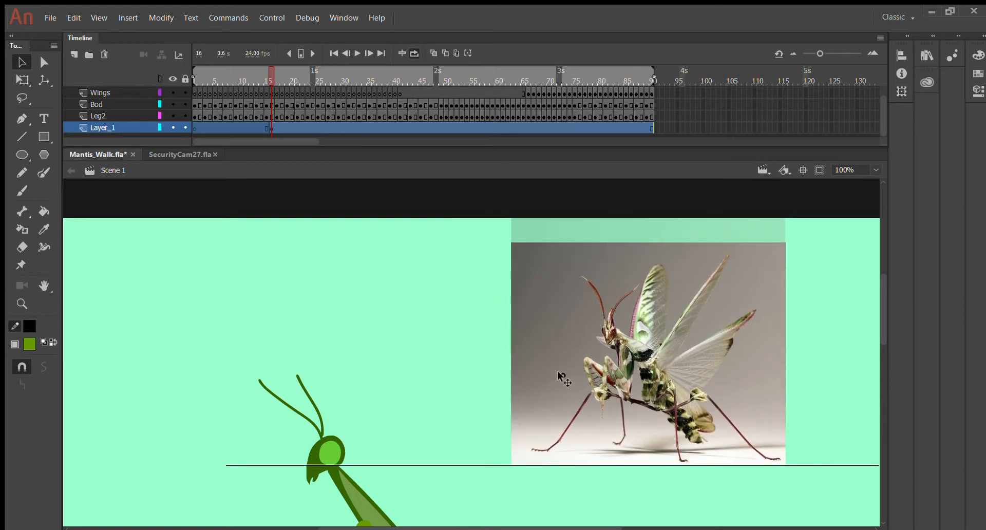
pyautogui.click(423, 364)
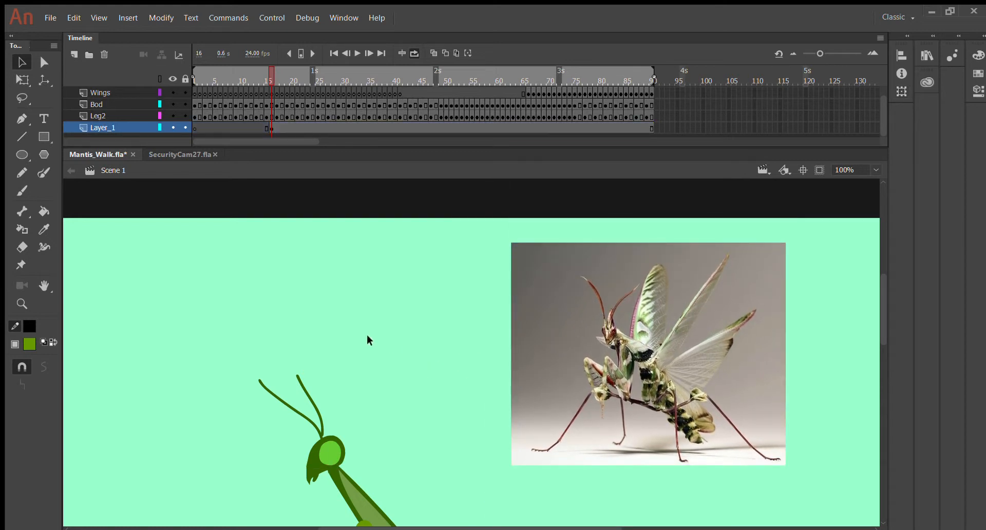
pyautogui.click(545, 313)
pyautogui.scroll(-3, 321, 247)
pyautogui.scroll(3, 530, 350)
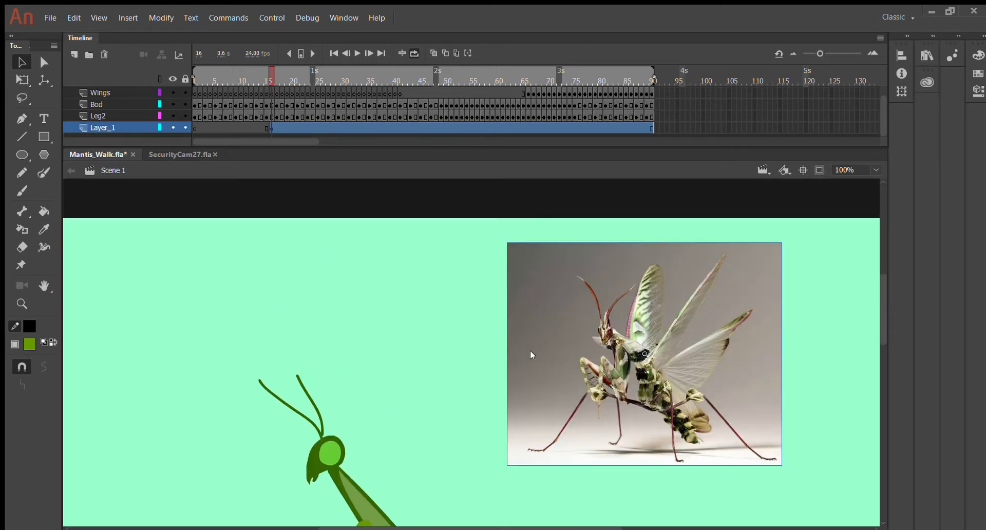
pyautogui.click(498, 320)
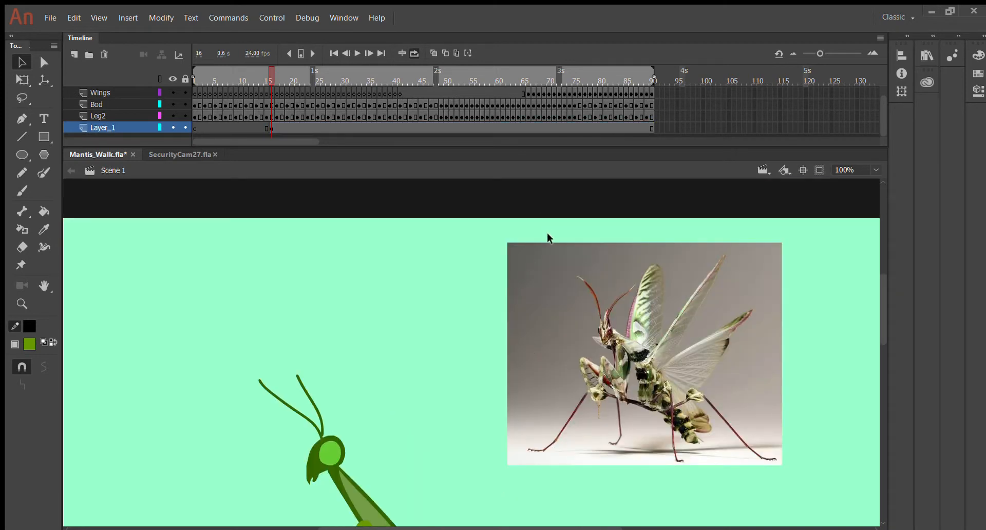
pyautogui.click(553, 261)
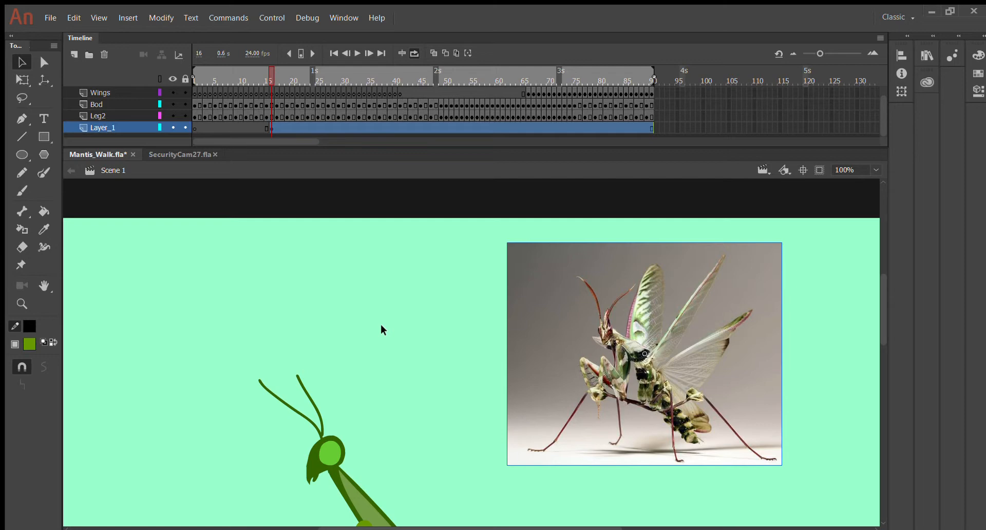
pyautogui.scroll(6, 381, 324)
pyautogui.scroll(-9, 389, 330)
pyautogui.click(489, 301)
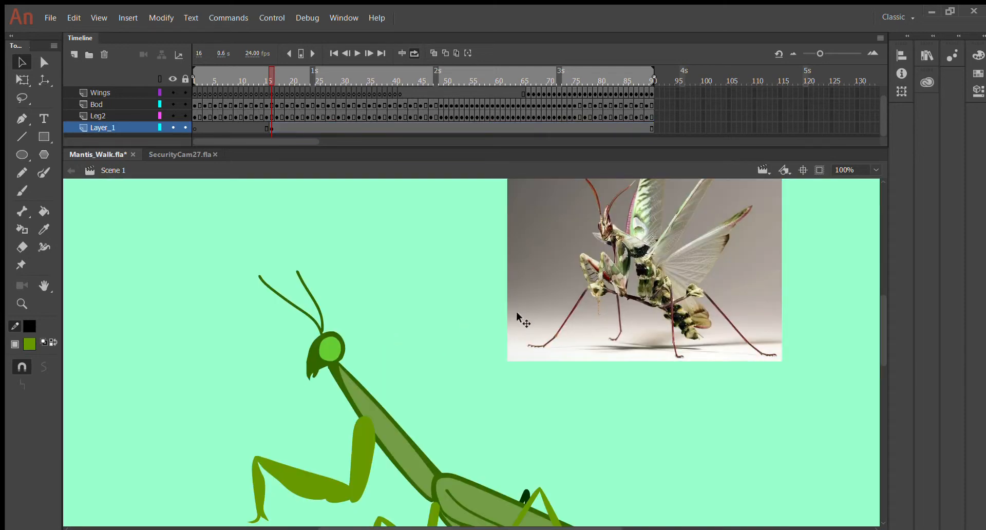
pyautogui.click(612, 207)
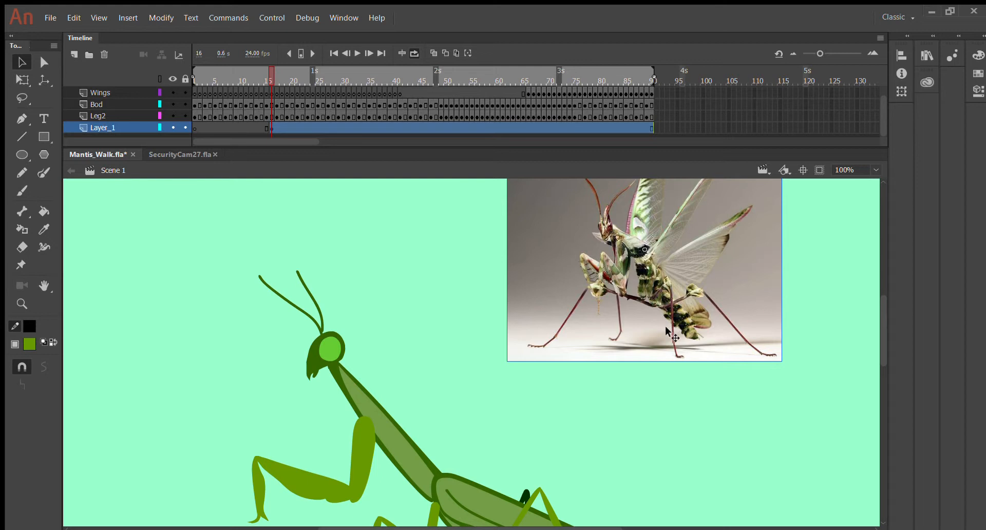
pyautogui.click(473, 249)
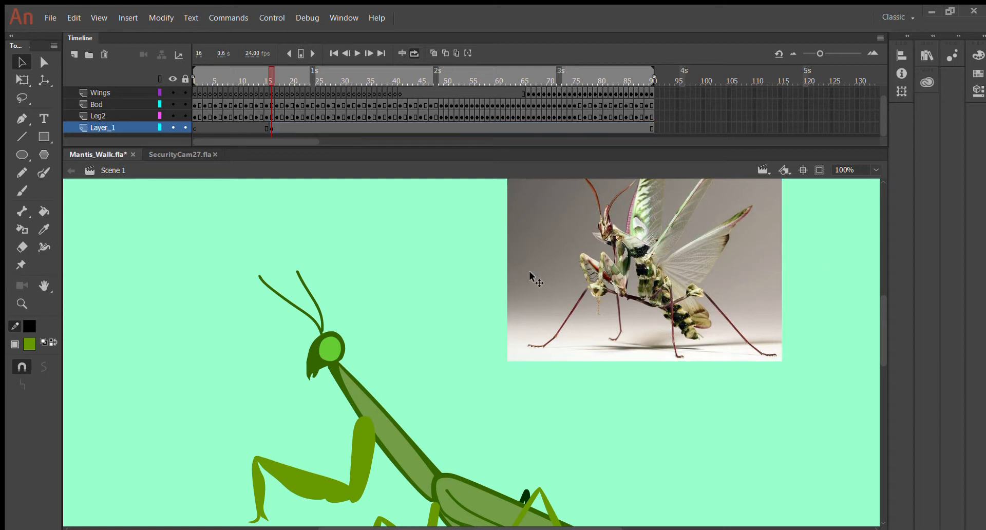
pyautogui.scroll(4, 643, 321)
pyautogui.click(625, 359)
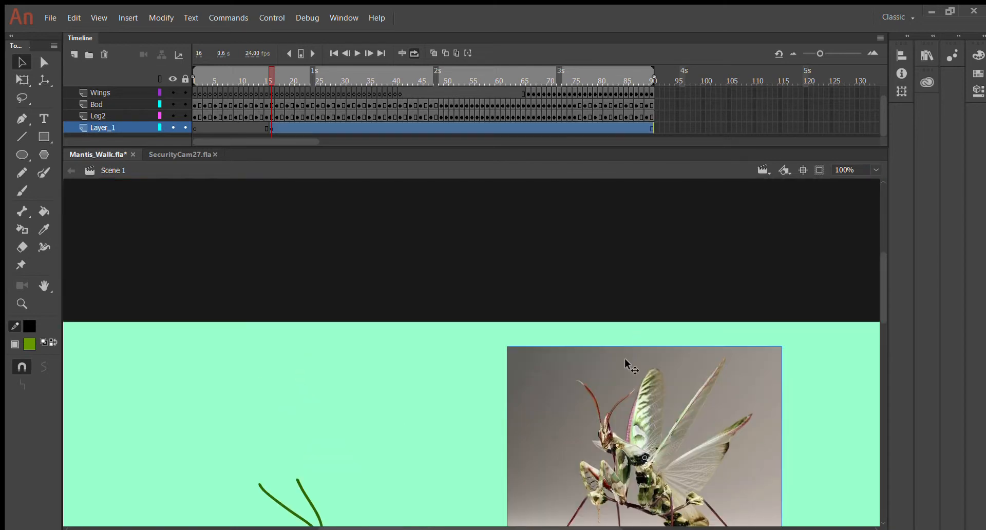
# Reposition the reference photo just below the stage's upper edge, slightly closer to the mantis's head, and deselect it.
pyautogui.moveTo(591, 377); pyautogui.dragTo(535, 338)
pyautogui.scroll(-6, 536, 338)
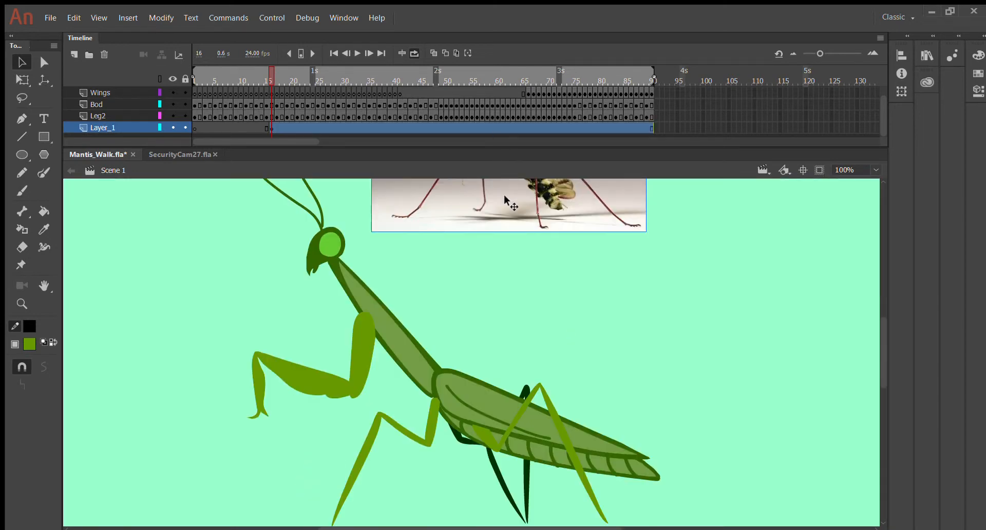
pyautogui.moveTo(506, 202); pyautogui.dragTo(744, 252)
pyautogui.scroll(4, 745, 252)
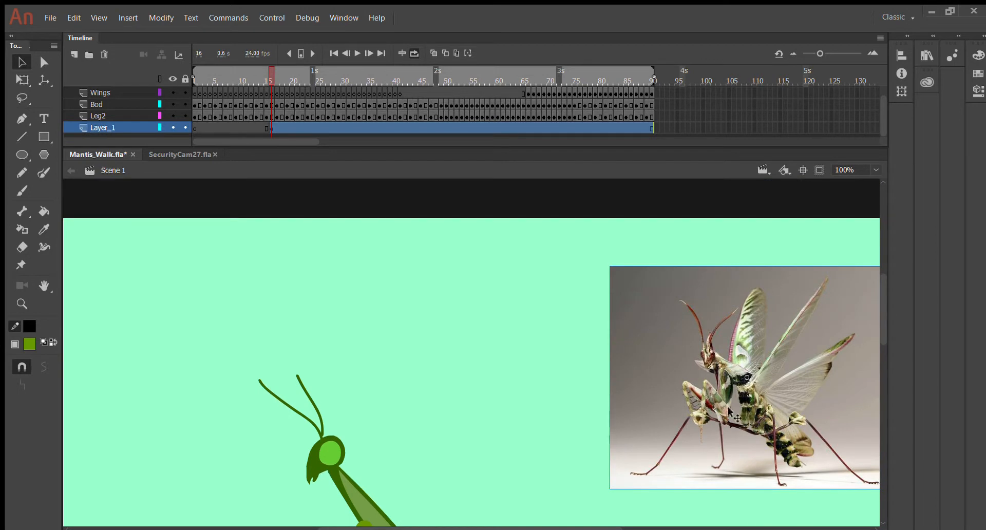
pyautogui.moveTo(737, 419); pyautogui.dragTo(623, 383)
pyautogui.click(385, 366)
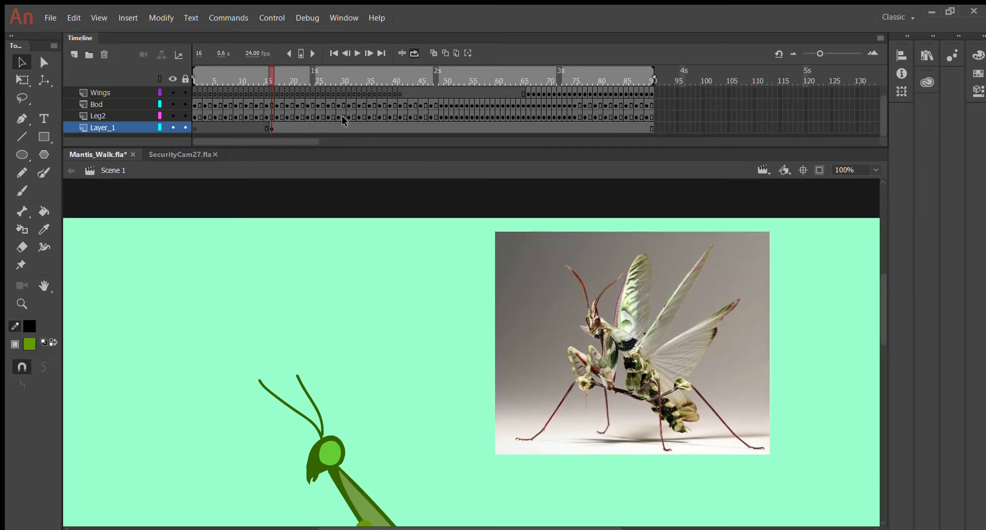
pyautogui.click(364, 124)
pyautogui.click(461, 124)
pyautogui.click(586, 125)
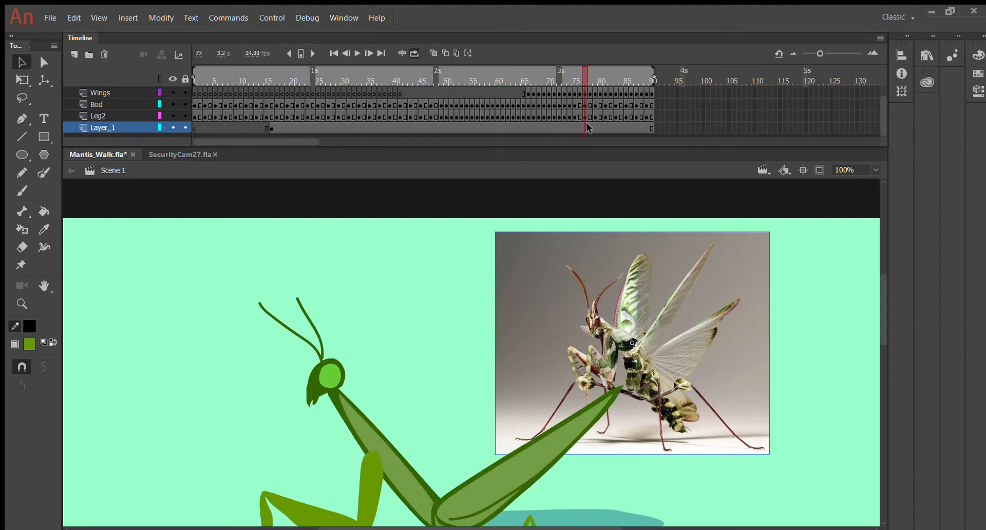
pyautogui.press('k')
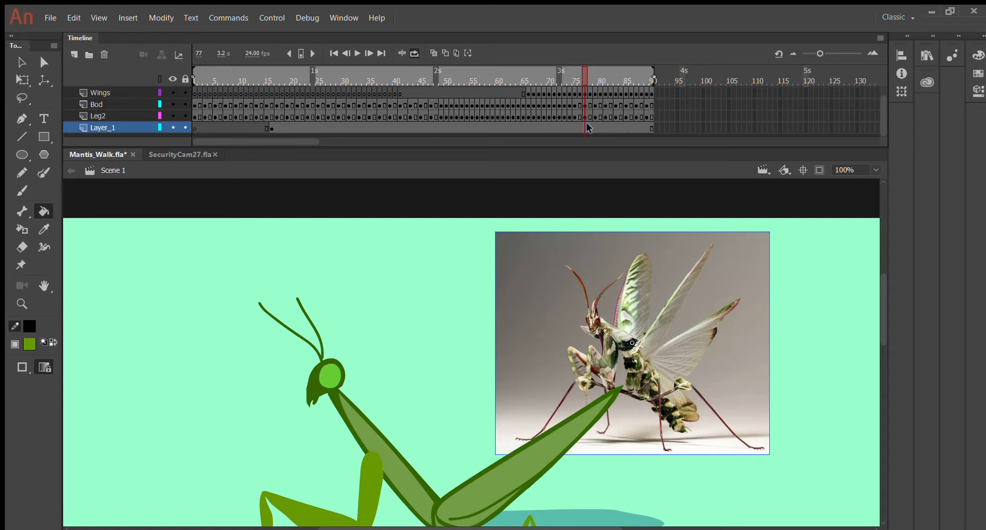
pyautogui.click(20, 59)
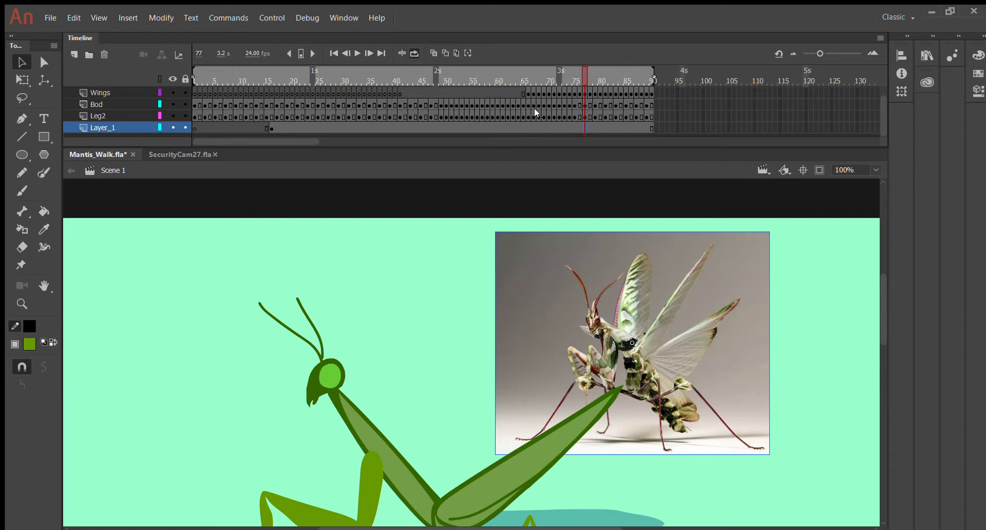
# Insert extra frames at frame 76 of the photo layer and remove them again.
pyautogui.click(553, 127)
pyautogui.click(584, 124)
pyautogui.click(578, 128)
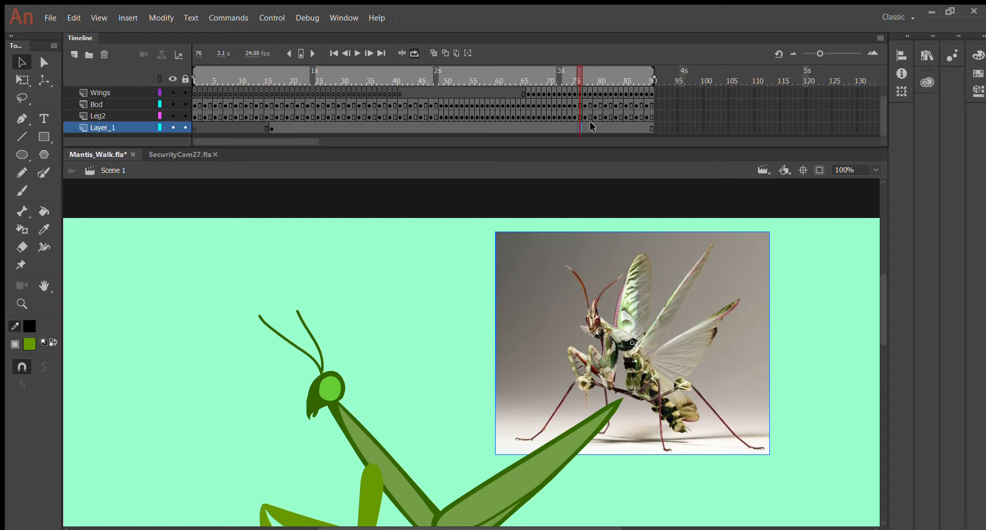
pyautogui.press('F5')
pyautogui.hotkey('shift', 'F5')
pyautogui.press('F5')
pyautogui.press('F5')
pyautogui.press('F5')
pyautogui.hotkey('shift', 'F5')
pyautogui.hotkey('shift', 'F5')
pyautogui.hotkey('shift', 'F5')
# Insert a keyframe at frame 78 of the photo layer and select the layer's frame 85.
pyautogui.click(563, 124)
pyautogui.click(589, 125)
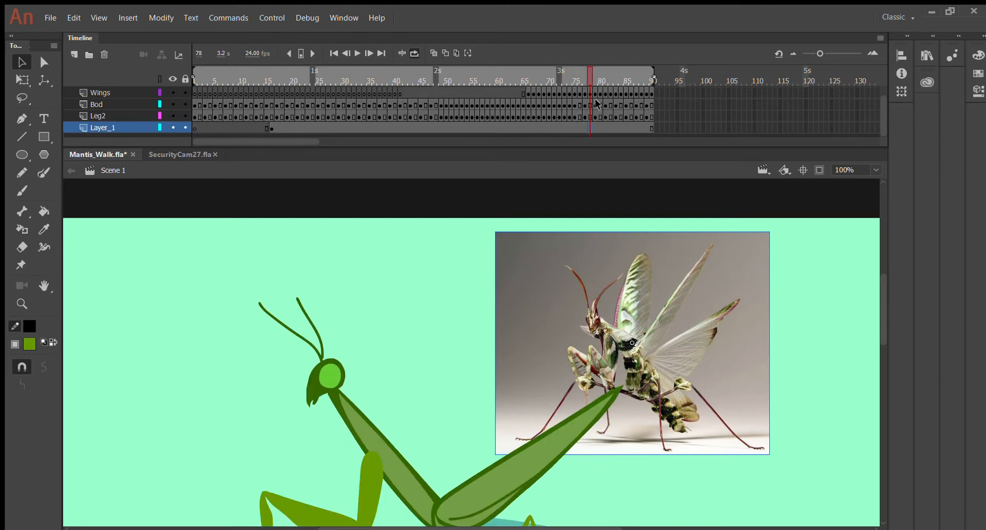
pyautogui.press('F6')
pyautogui.click(624, 128)
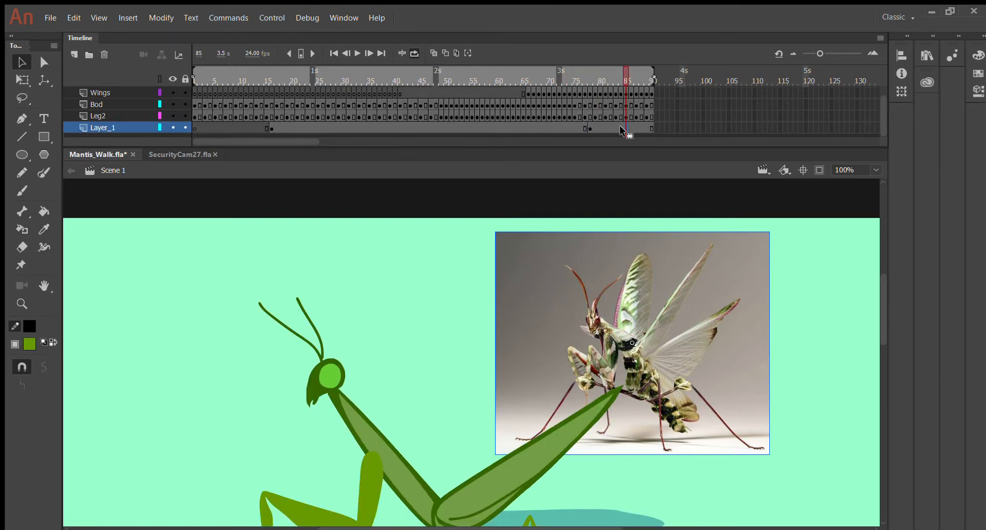
# Move the playhead back to frame 64 of the walk animation.
pyautogui.click(579, 72)
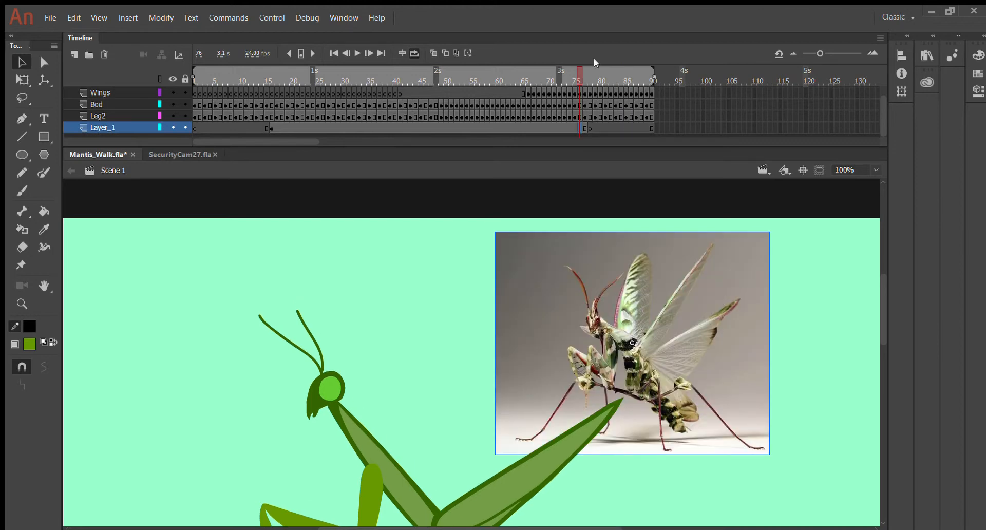
pyautogui.moveTo(578, 66); pyautogui.dragTo(515, 144)
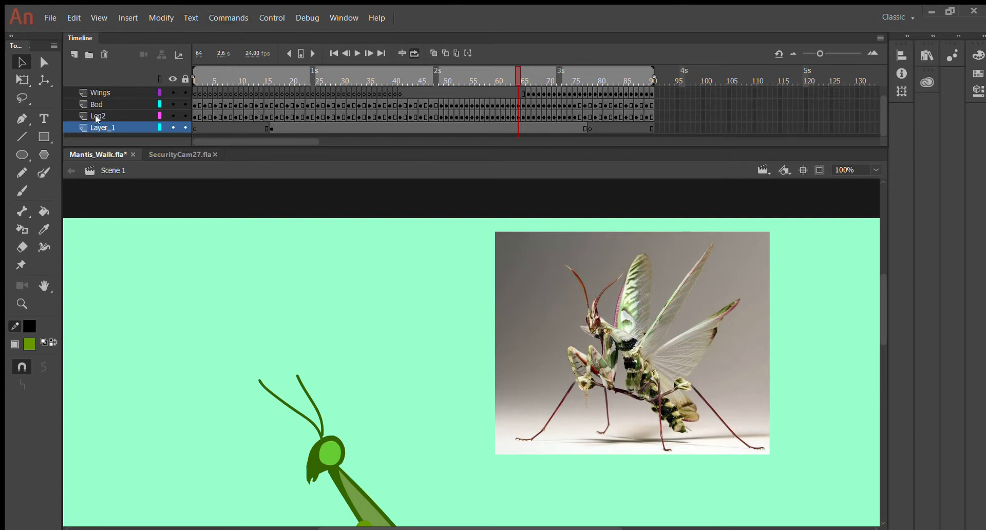
# Try displaying the reference photo's layer as semi-transparent.
pyautogui.click(109, 121)
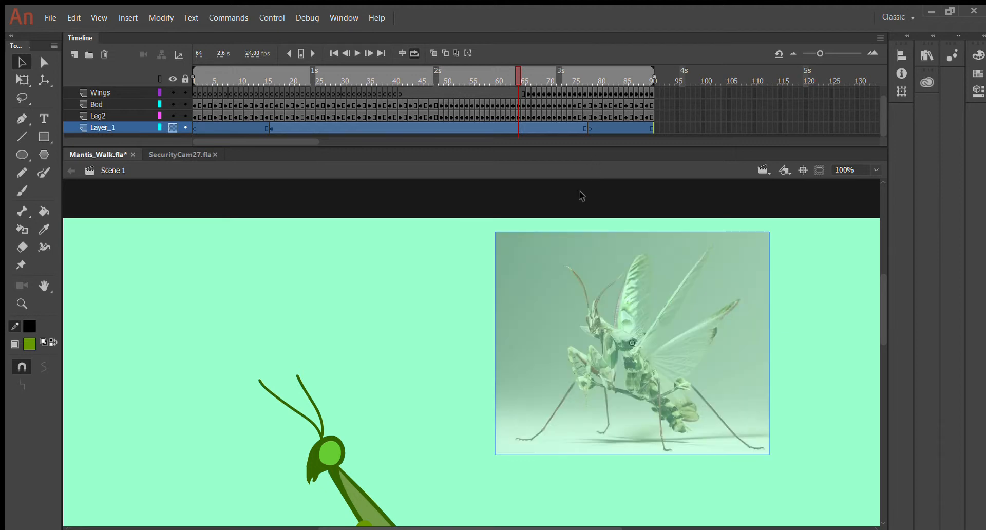
pyautogui.click(504, 275)
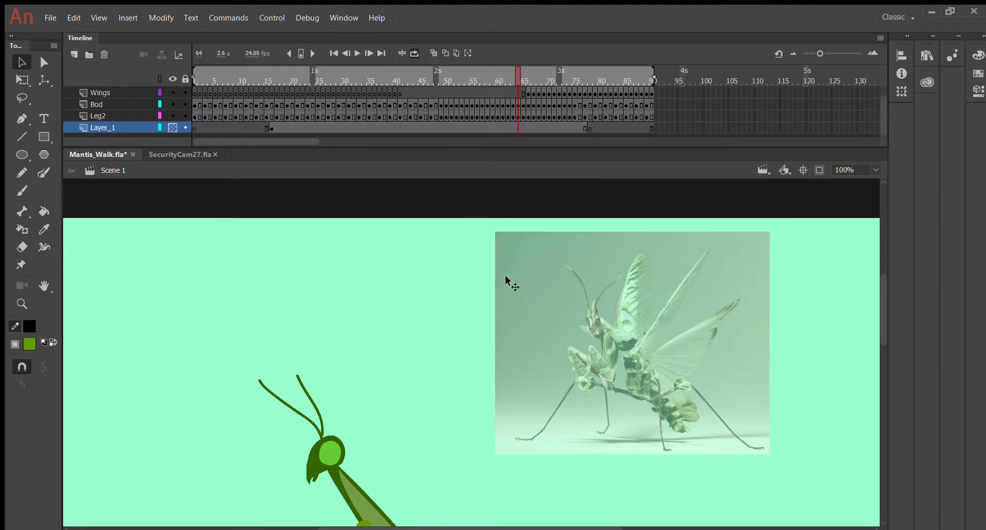
pyautogui.click(192, 243)
pyautogui.hotkey('ctrl', 'z')
pyautogui.hotkey('ctrl', 'z')
pyautogui.hotkey('ctrl', 'z')
pyautogui.hotkey('ctrl', 'z')
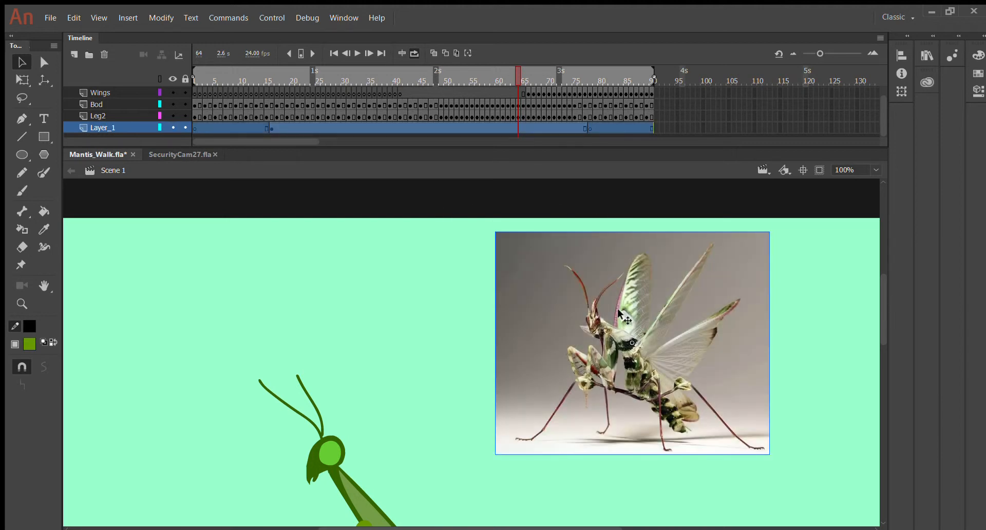
pyautogui.click(470, 284)
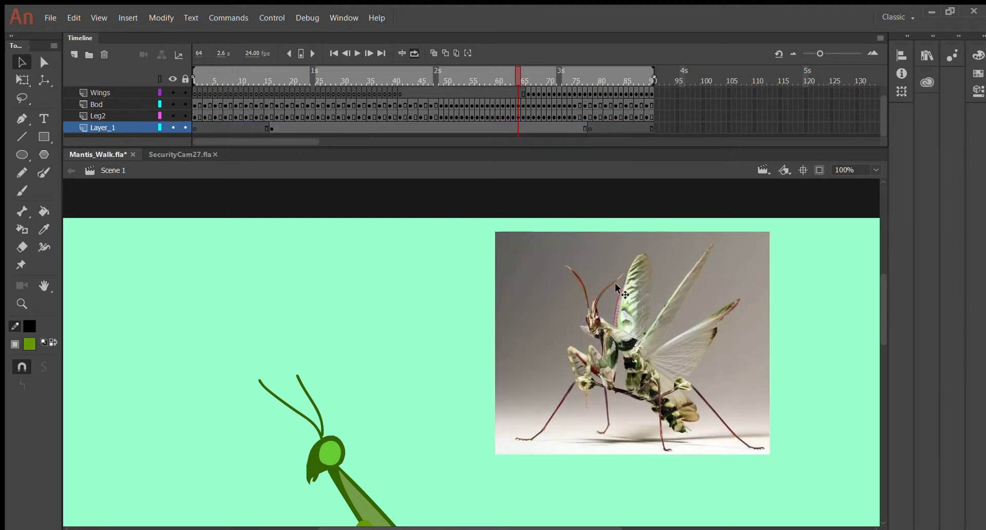
# Move the reference photo farther right and slightly down, into the empty area above the mantis's abdomen.
pyautogui.moveTo(619, 290)
pyautogui.mouseDown()
pyautogui.moveTo(449, 230)
pyautogui.moveTo(716, 279)
pyautogui.mouseUp()
pyautogui.scroll(-5, 704, 293)
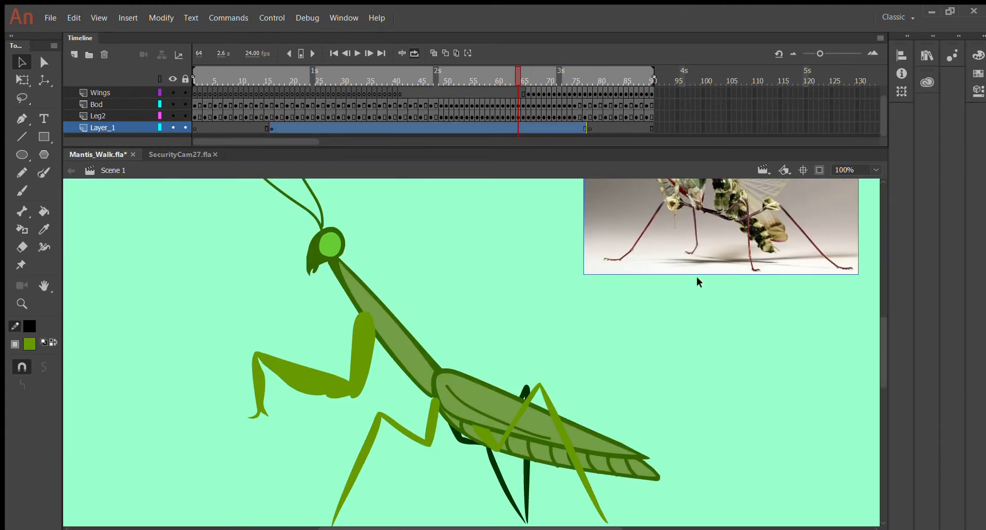
pyautogui.moveTo(692, 240); pyautogui.dragTo(654, 296)
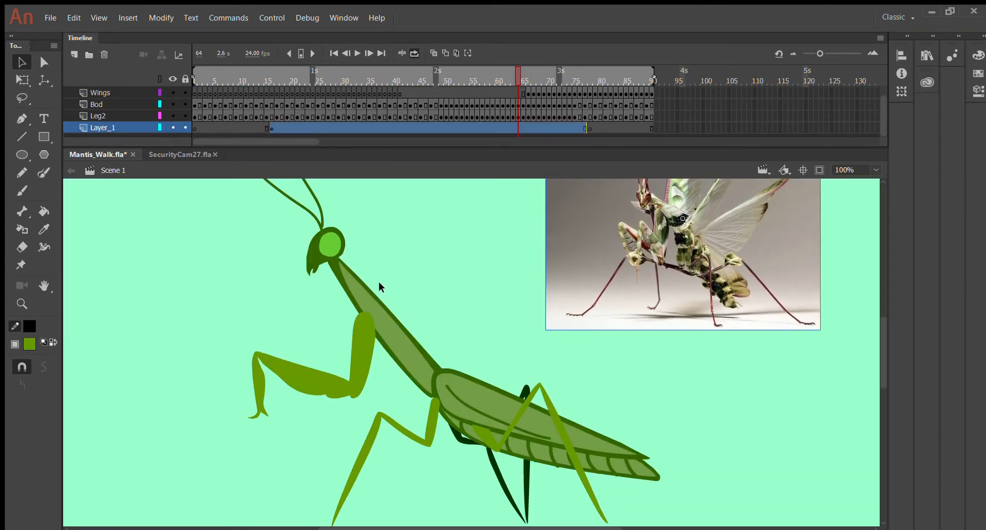
# Compare the photo's mantis with the drawn mantis's abdomen, head and neck at 200% zoom.
pyautogui.scroll(3, 626, 317)
pyautogui.hotkey('ctrl', '=')
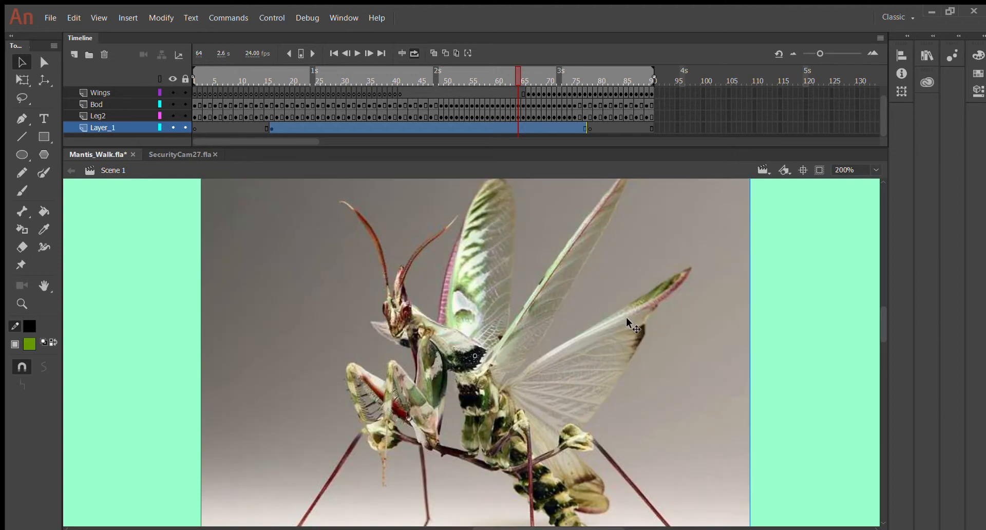
pyautogui.scroll(-6, 473, 217)
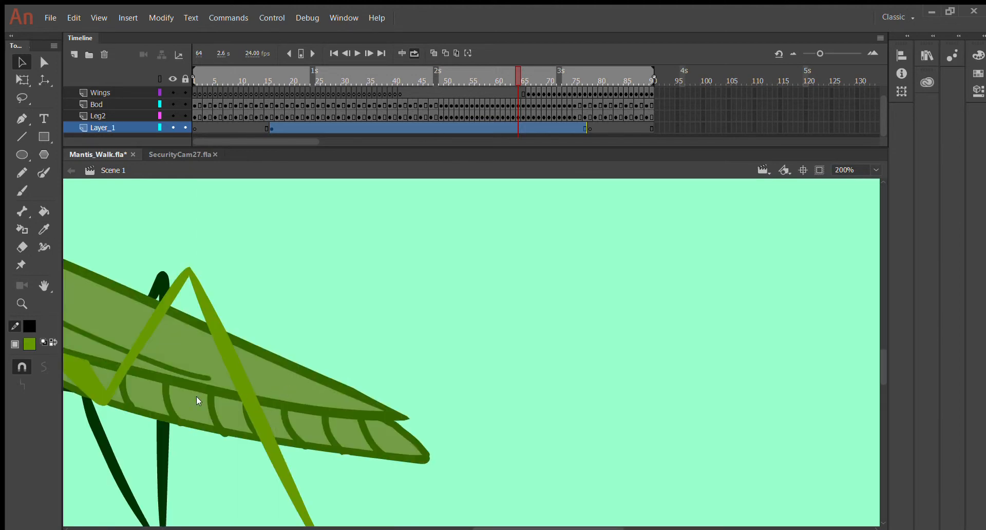
pyautogui.hscroll(-5, 519, 521)
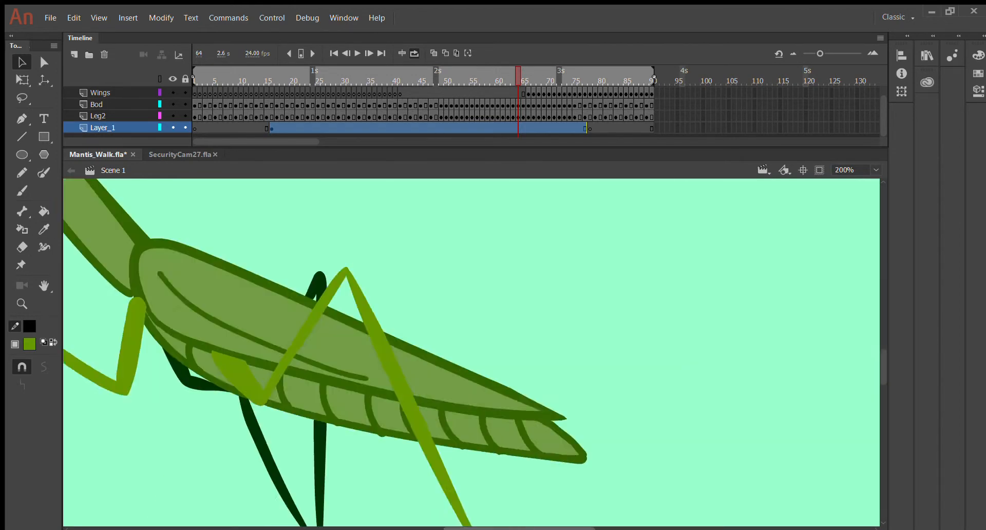
pyautogui.hscroll(-5, 519, 522)
pyautogui.scroll(5, 535, 393)
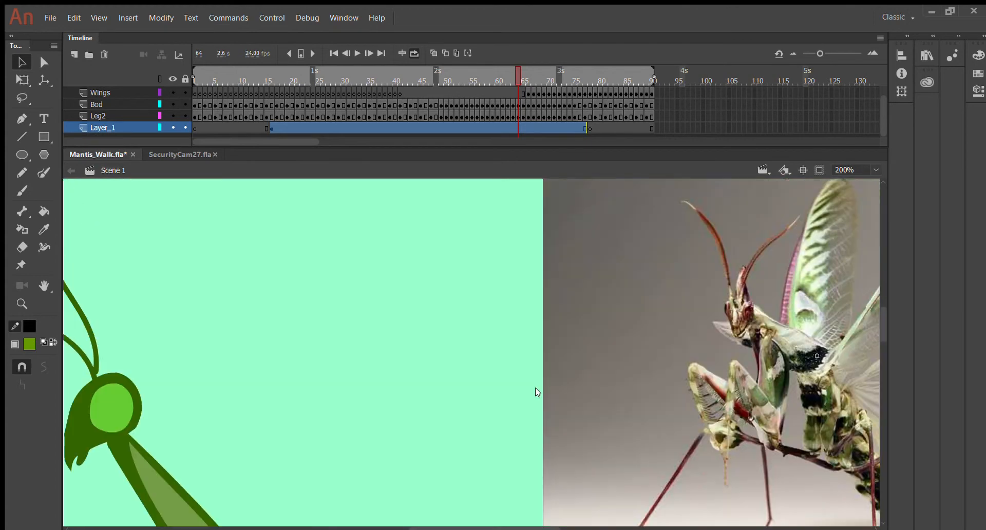
pyautogui.scroll(-2, 541, 388)
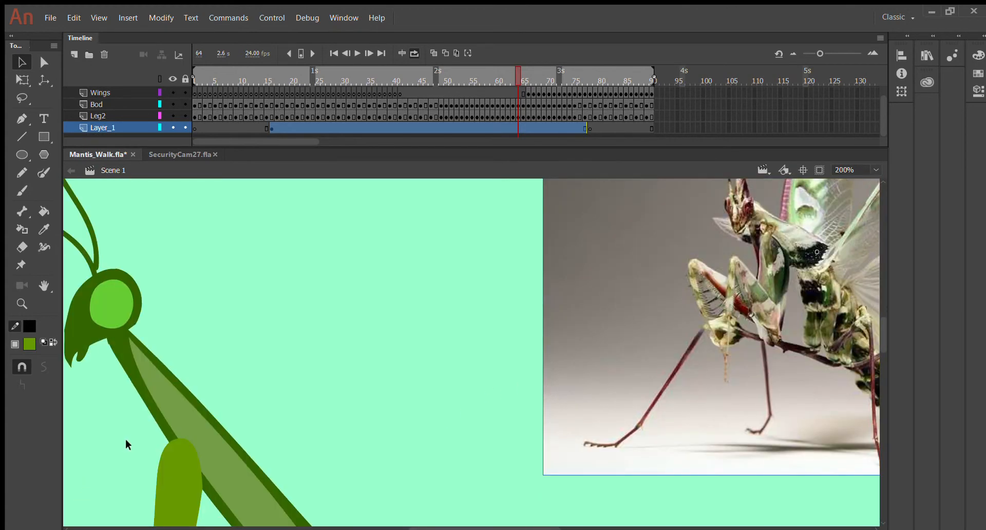
# Sample a muted olive green from the photo's mantis and fill the drawn mantis's neck and abdomen with it.
pyautogui.click(43, 229)
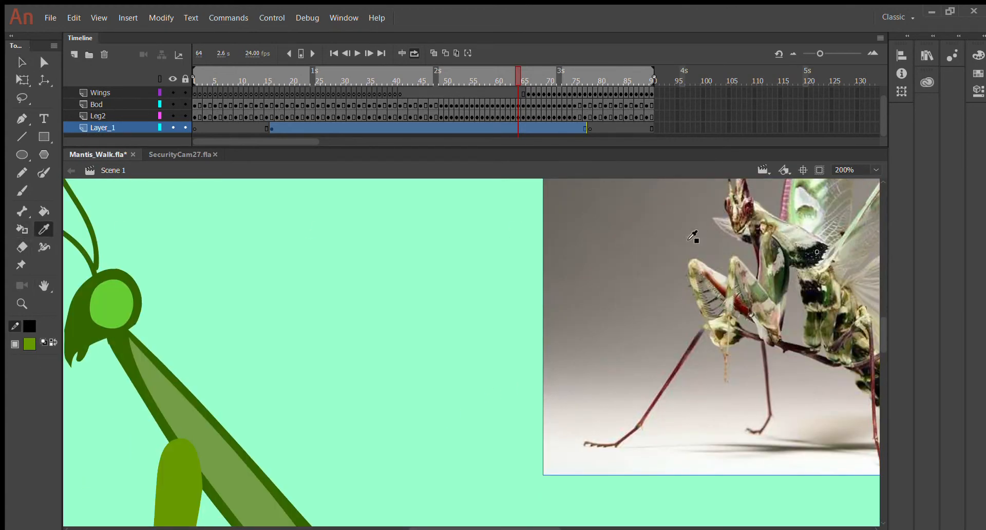
pyautogui.click(777, 283)
pyautogui.scroll(-2, 217, 330)
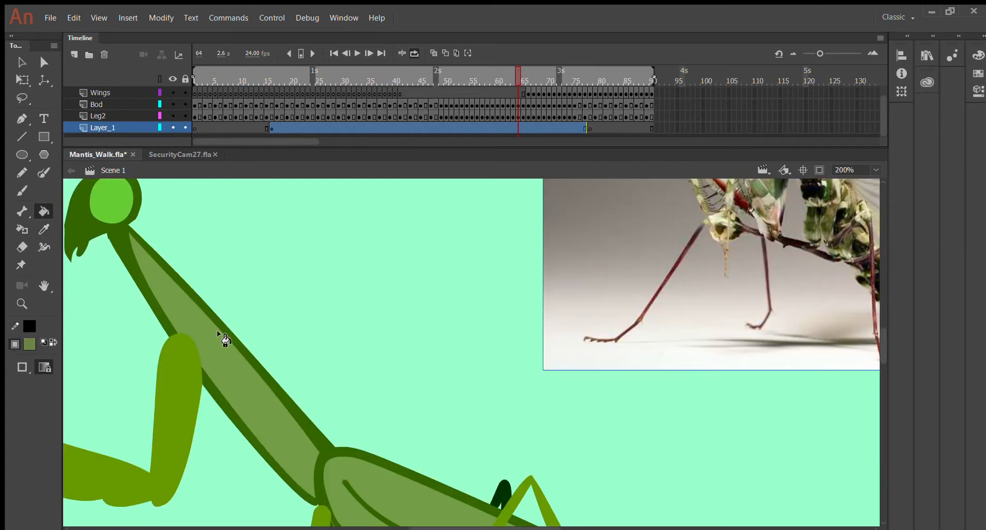
pyautogui.click(217, 329)
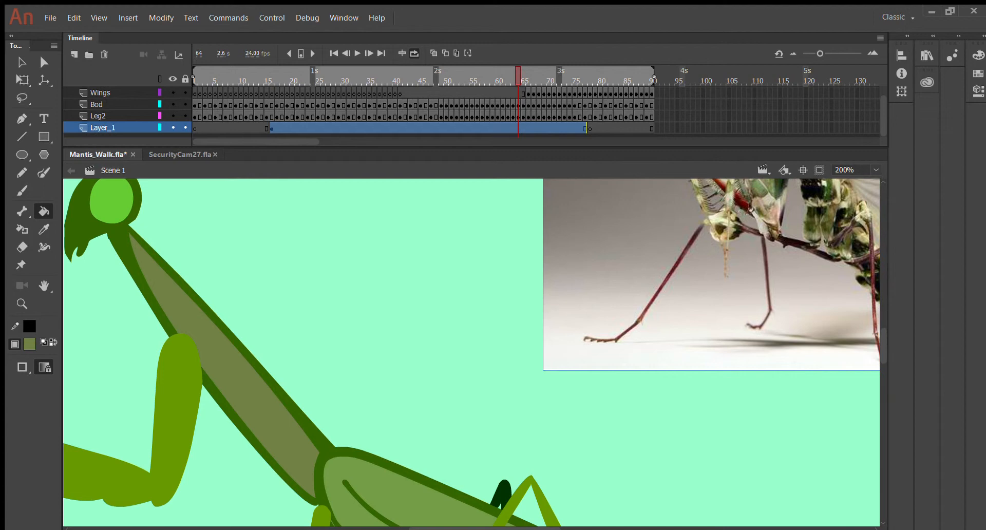
pyautogui.click(411, 489)
# Try recolouring the mantis's head and body outline with a dark green sampled from the reference photo.
pyautogui.scroll(2, 501, 423)
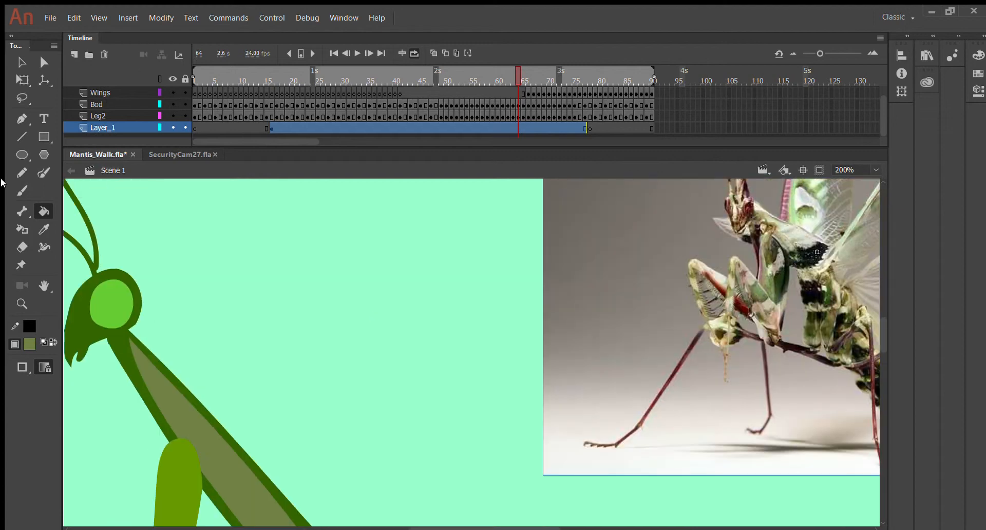
pyautogui.click(43, 227)
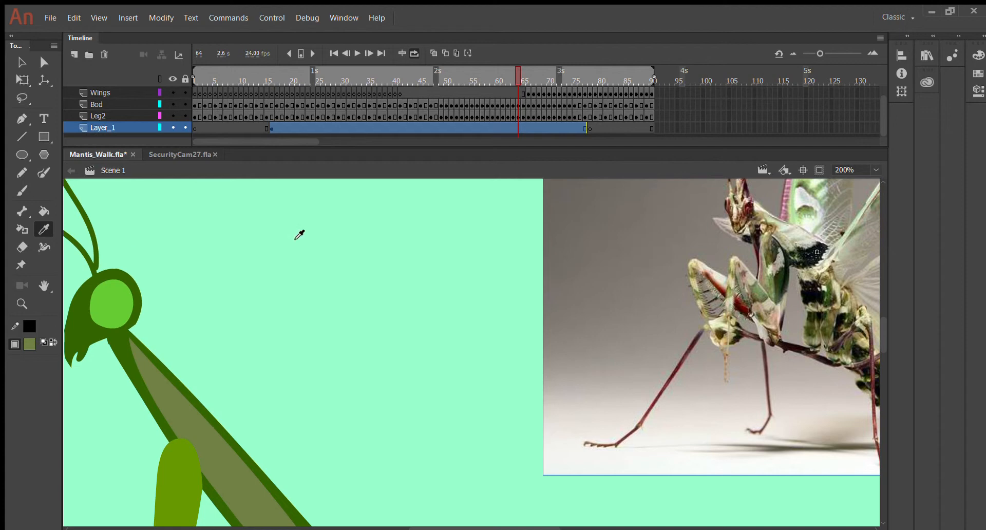
pyautogui.click(780, 280)
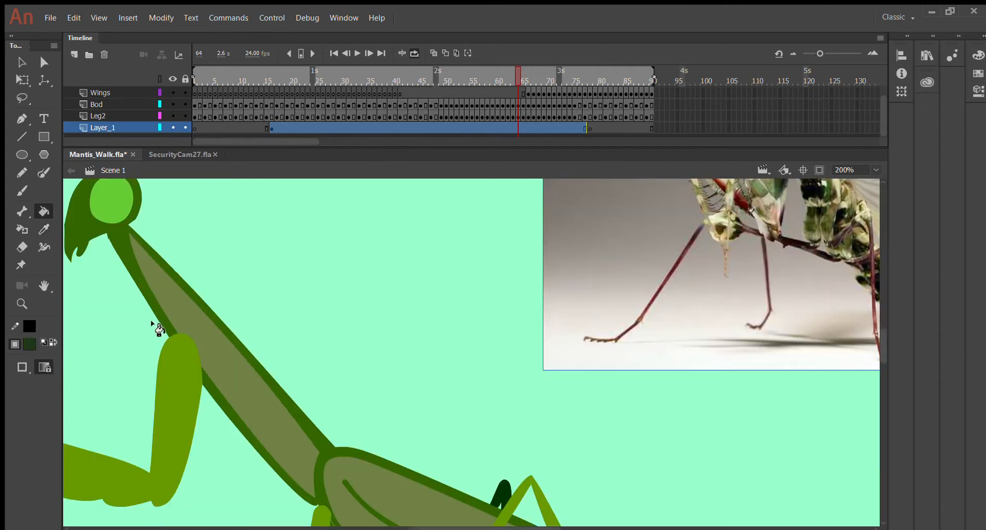
pyautogui.scroll(-2, 154, 324)
pyautogui.click(157, 323)
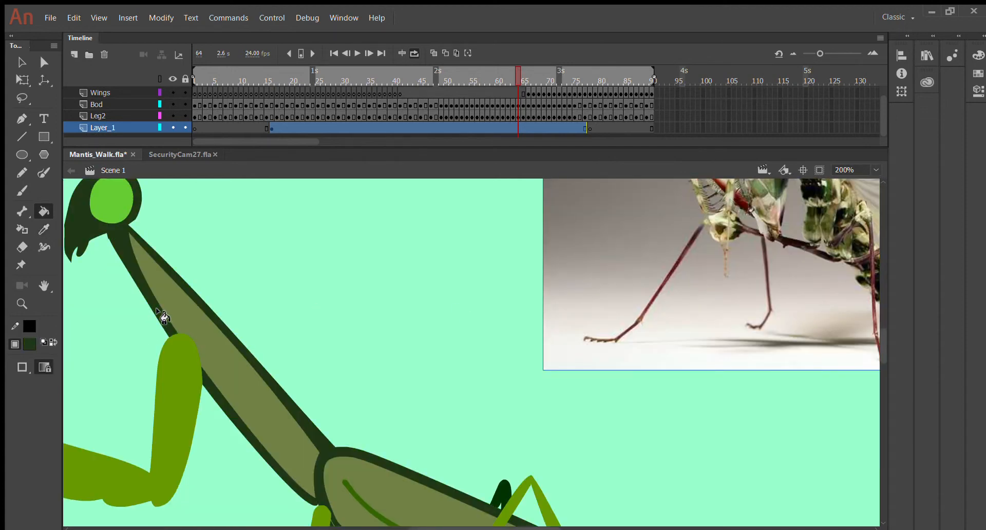
pyautogui.scroll(-2, 431, 417)
pyautogui.click(428, 410)
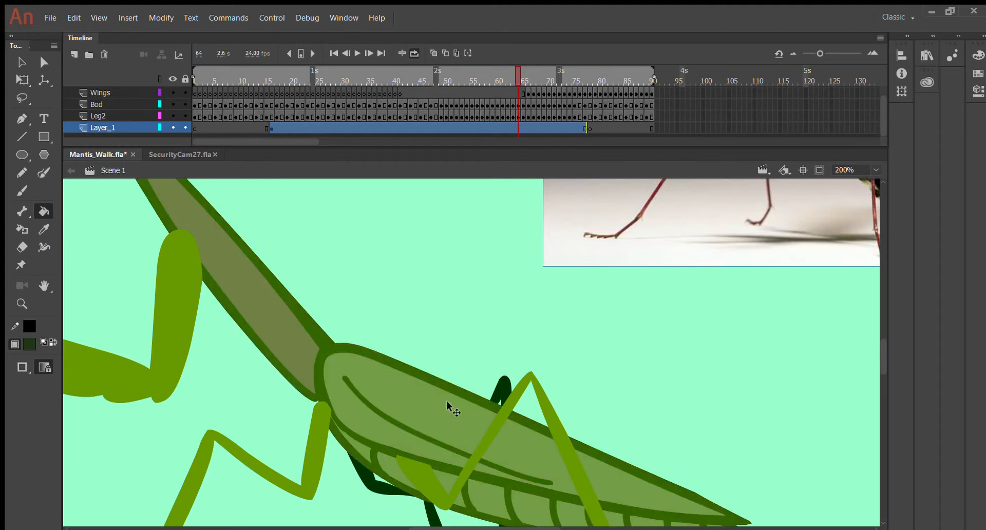
# Try moving the reference photo up to the stage's upper edge.
pyautogui.hotkey('ctrl', '-')
pyautogui.hotkey('ctrl', '-')
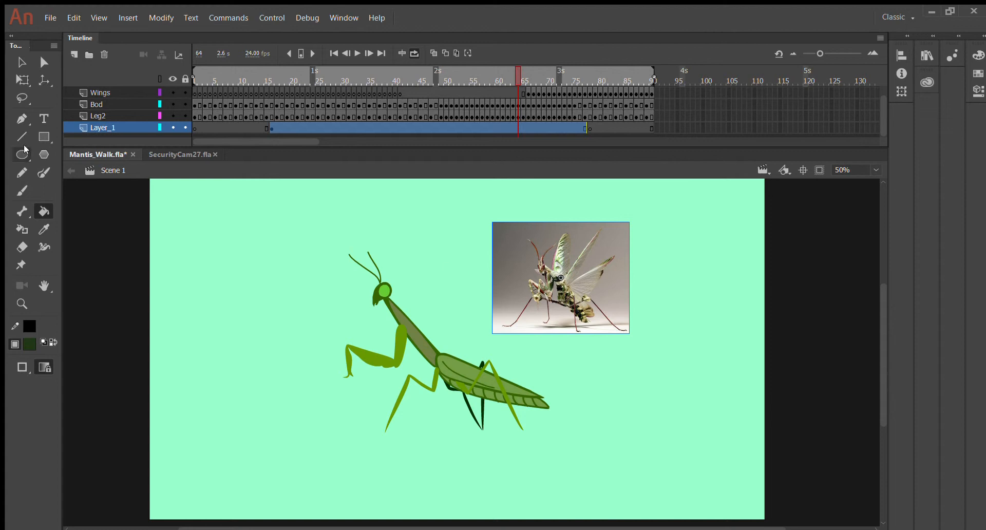
pyautogui.press('v')
pyautogui.moveTo(536, 289); pyautogui.dragTo(543, 250)
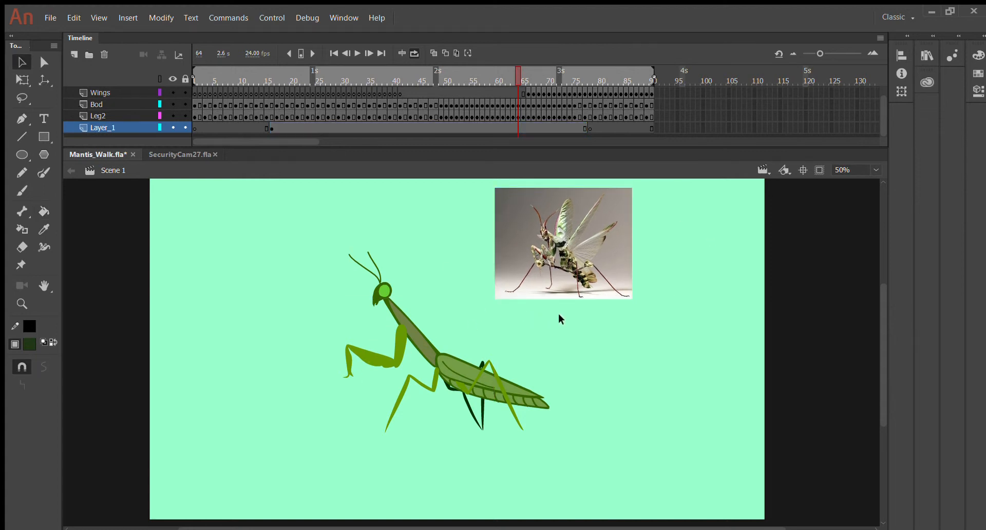
pyautogui.hotkey('ctrl', 'z')
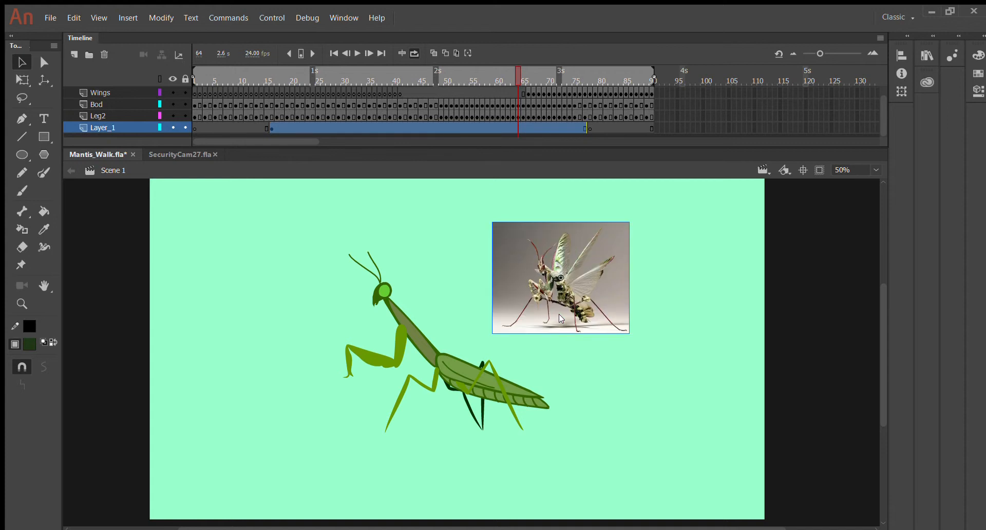
# Shift the reference photo around the stage's upper-right area and delete it from the stage.
pyautogui.click(456, 310)
pyautogui.moveTo(555, 296); pyautogui.dragTo(709, 274)
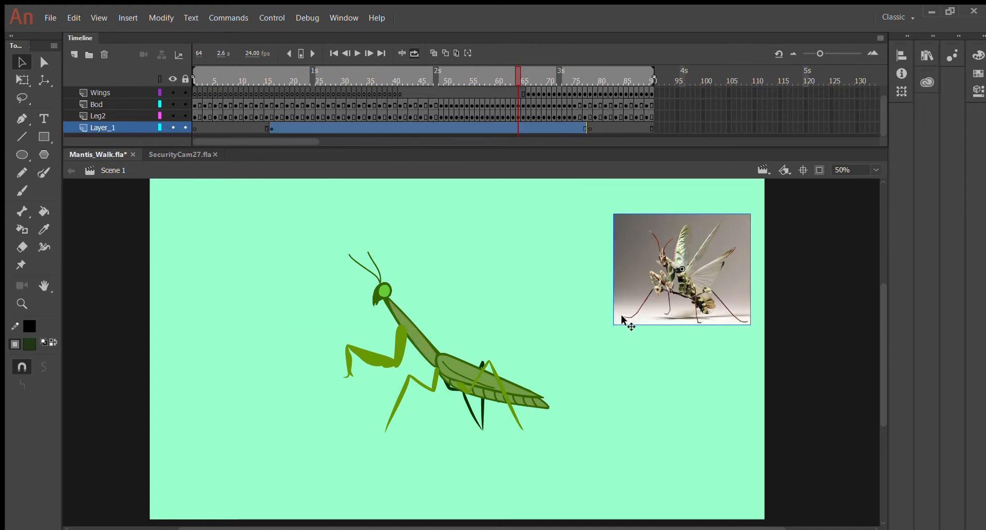
pyautogui.moveTo(622, 316); pyautogui.dragTo(532, 296)
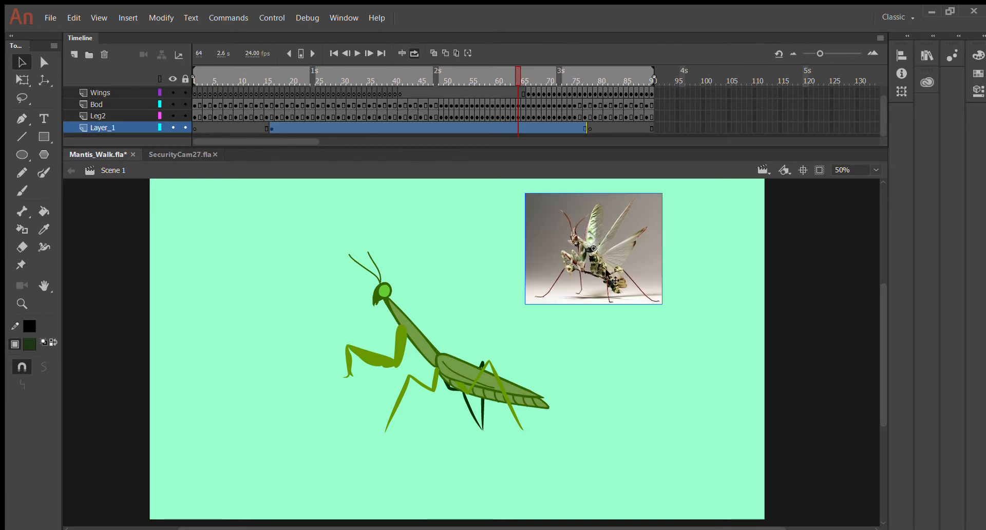
pyautogui.press('Delete')
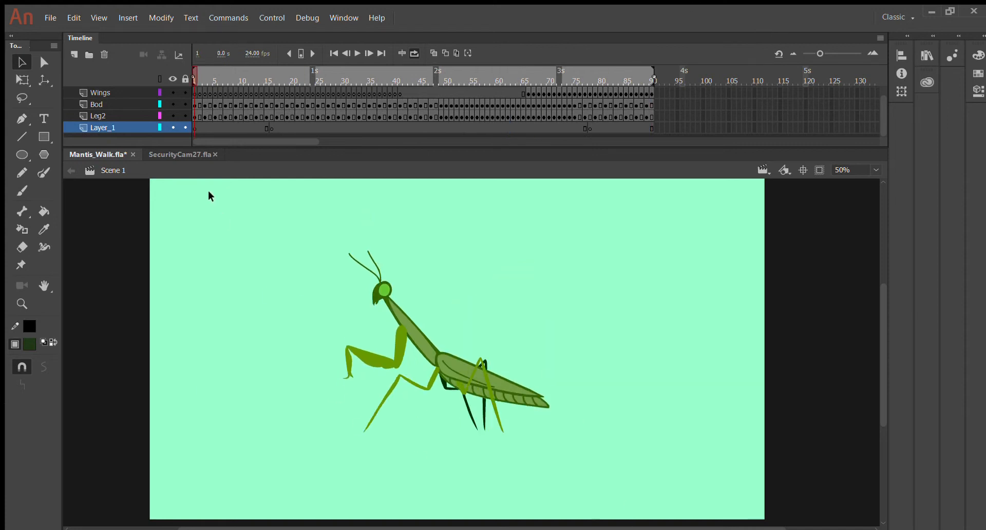
pyautogui.scroll(3, 335, 258)
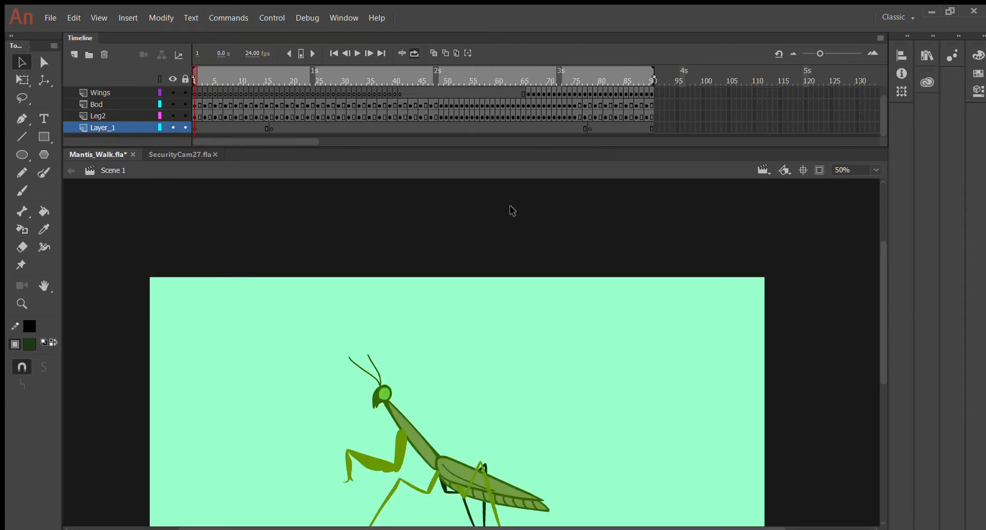
pyautogui.hotkey('ctrl', '-')
pyautogui.hotkey('ctrl', '=')
pyautogui.hotkey('ctrl', '=')
pyautogui.hotkey('ctrl', '=')
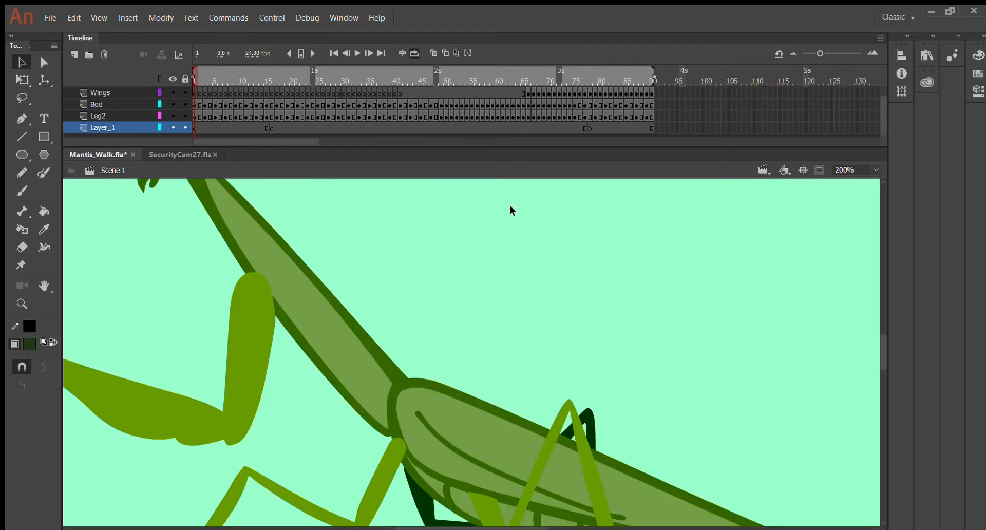
pyautogui.hotkey('ctrl', '-')
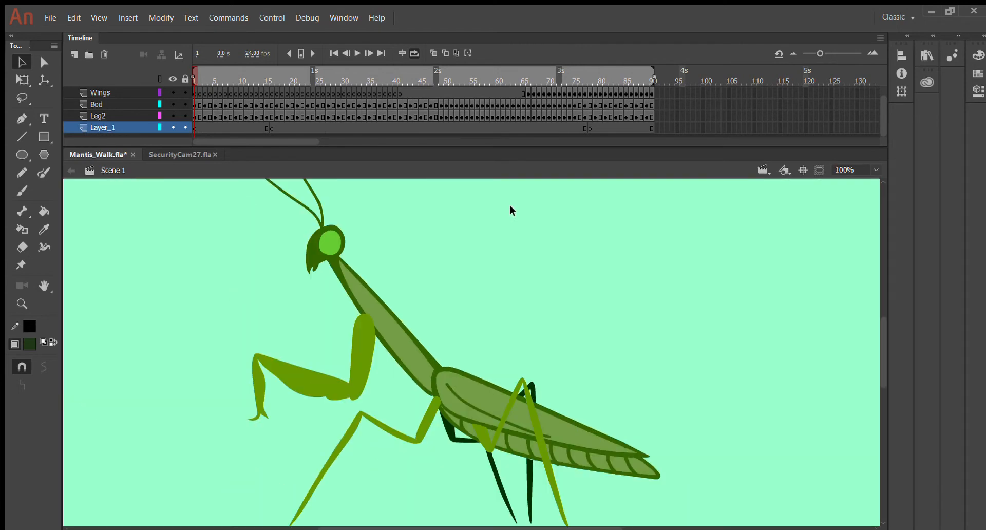
# Switch to the SecurityCam27.fla document and look over its whole store scene at 25% zoom.
pyautogui.click(188, 154)
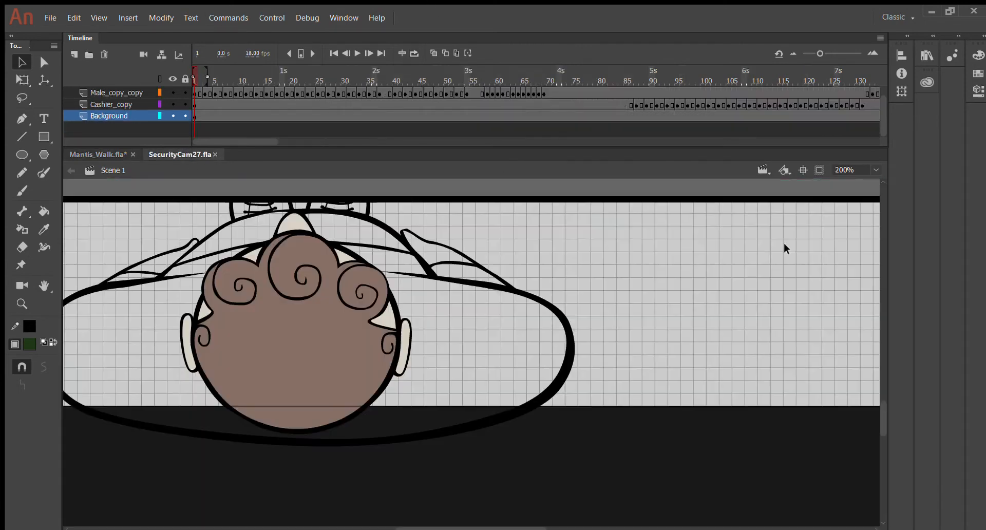
pyautogui.hotkey('ctrl', '-')
pyautogui.hotkey('ctrl', '-')
pyautogui.hotkey('ctrl', '-')
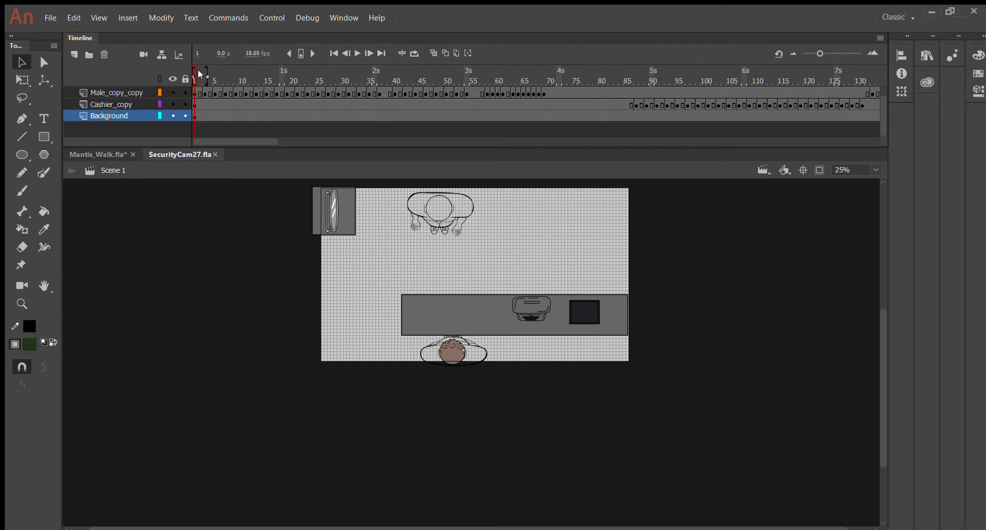
pyautogui.moveTo(201, 74); pyautogui.dragTo(21, 212)
# Return to Mantis_Walk.fla, play the walk animation through and rewind it to frame 1.
pyautogui.click(113, 155)
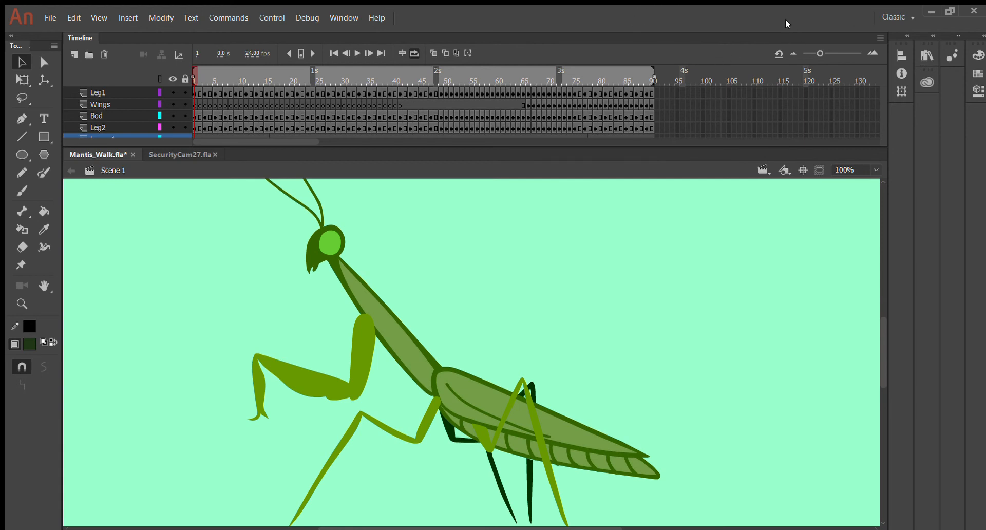
pyautogui.press('Return')
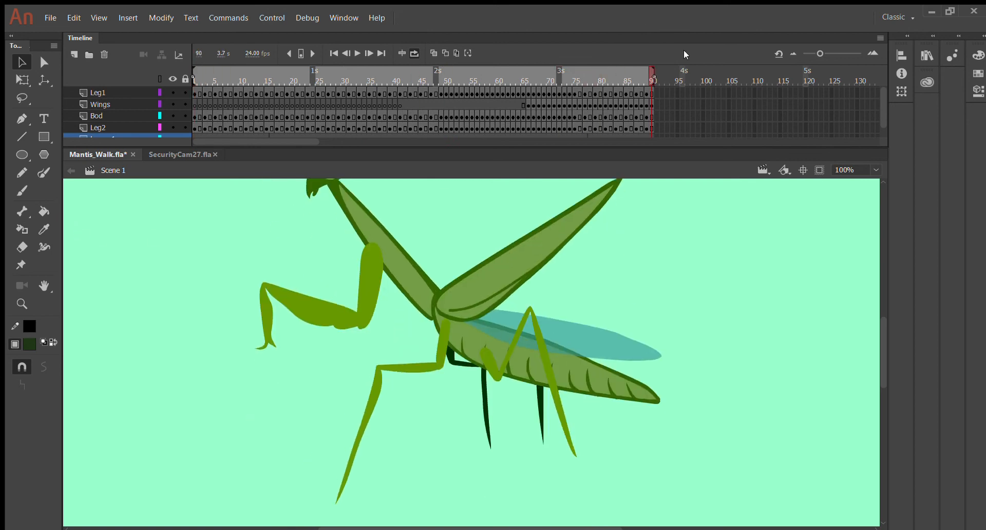
pyautogui.moveTo(611, 76); pyautogui.dragTo(1, 304)
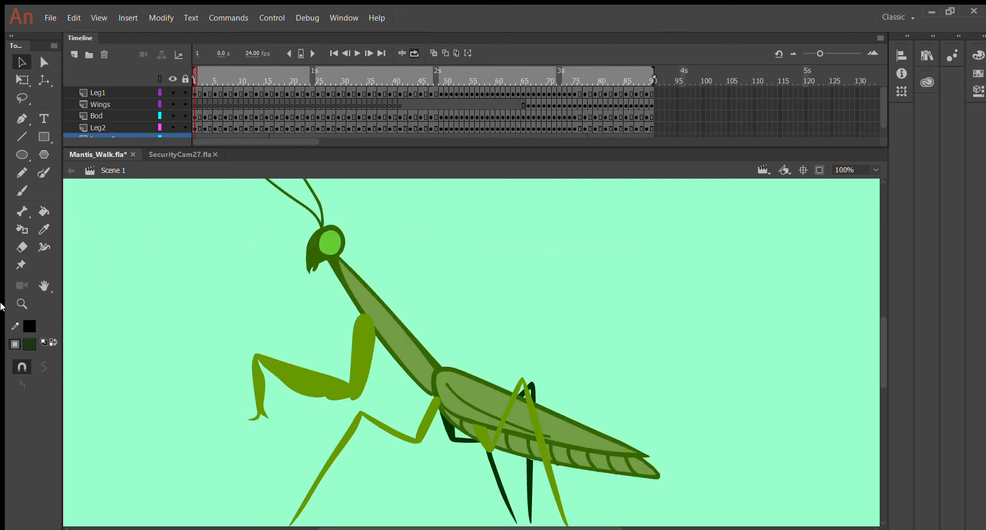